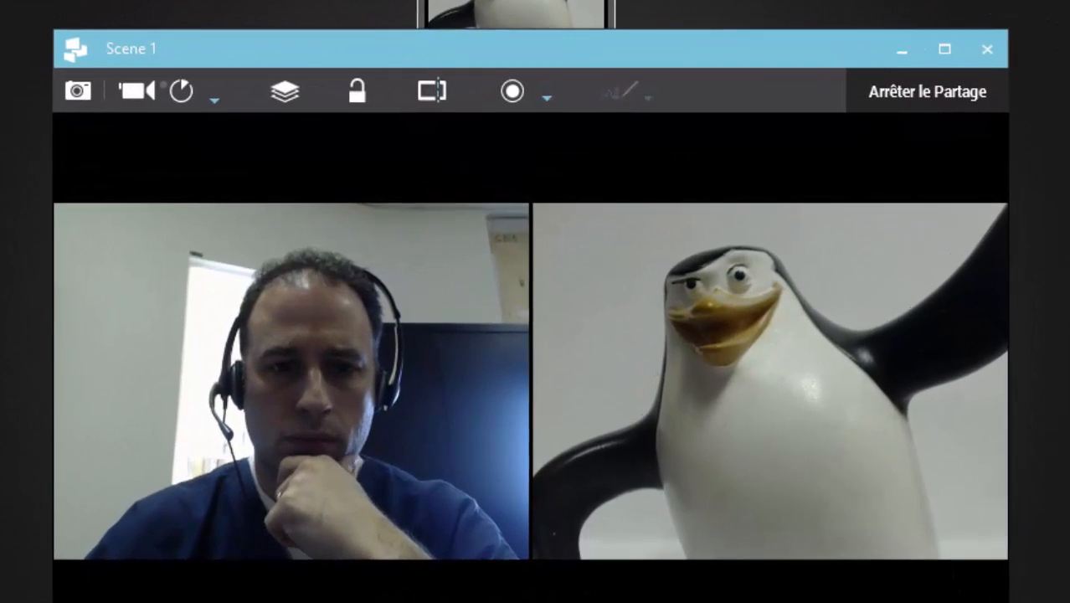
# - Start recording Scene 1 and allow it, including other scenes during this session without asking permission again
pyautogui.click(133, 95)
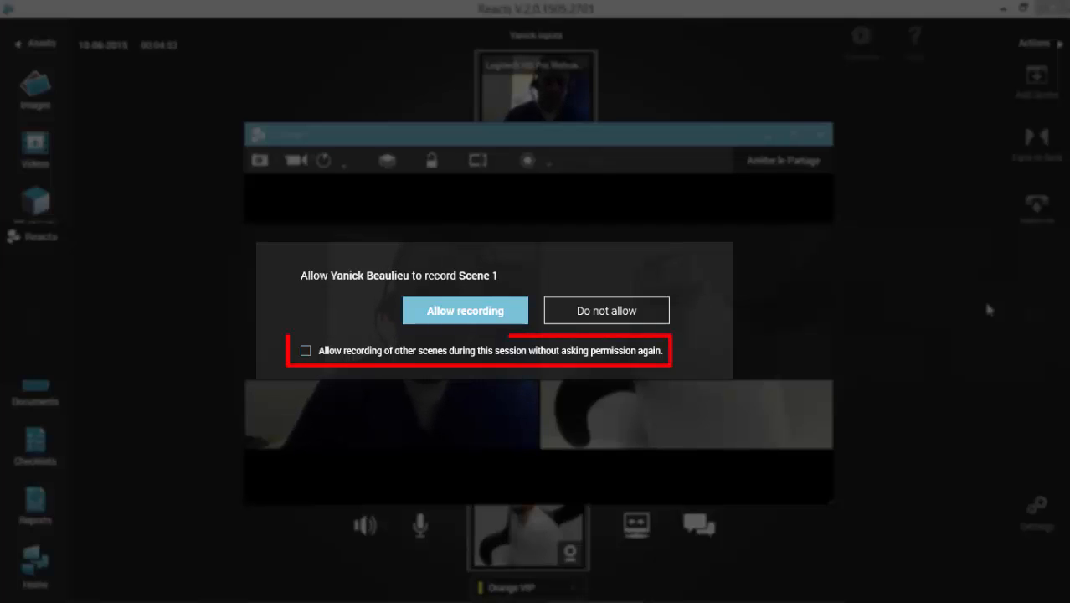
pyautogui.click(306, 351)
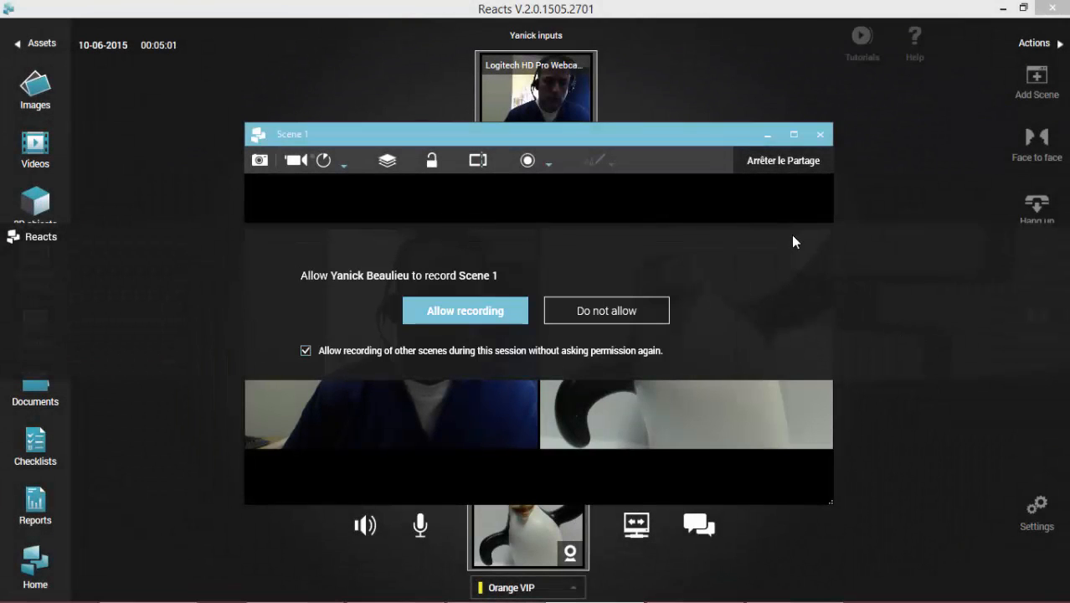
pyautogui.click(467, 312)
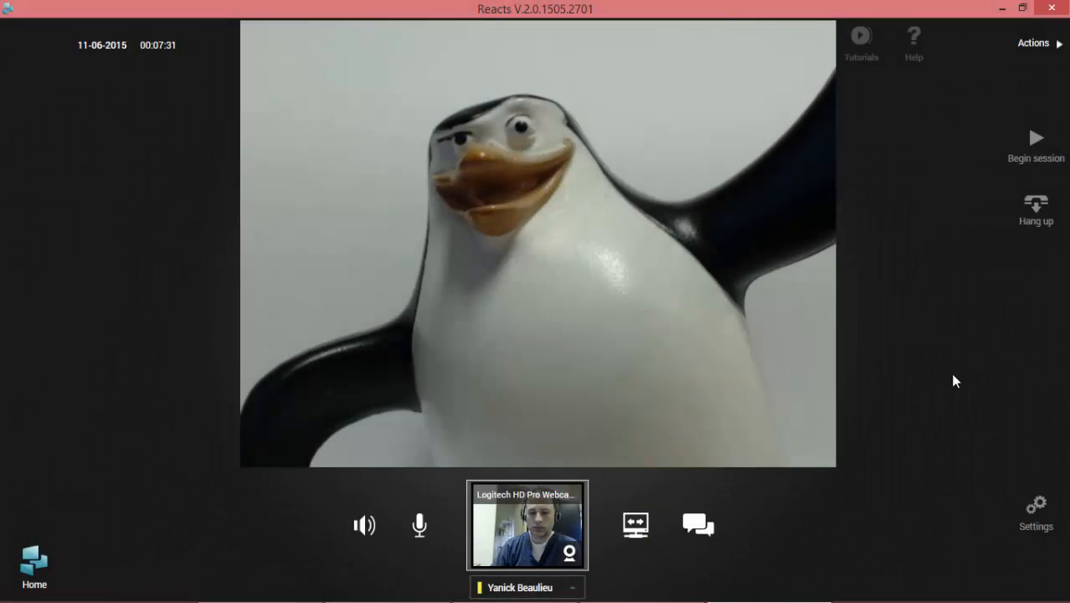
# - Begin the session and allow the other participant to record Scene 1
pyautogui.click(1034, 142)
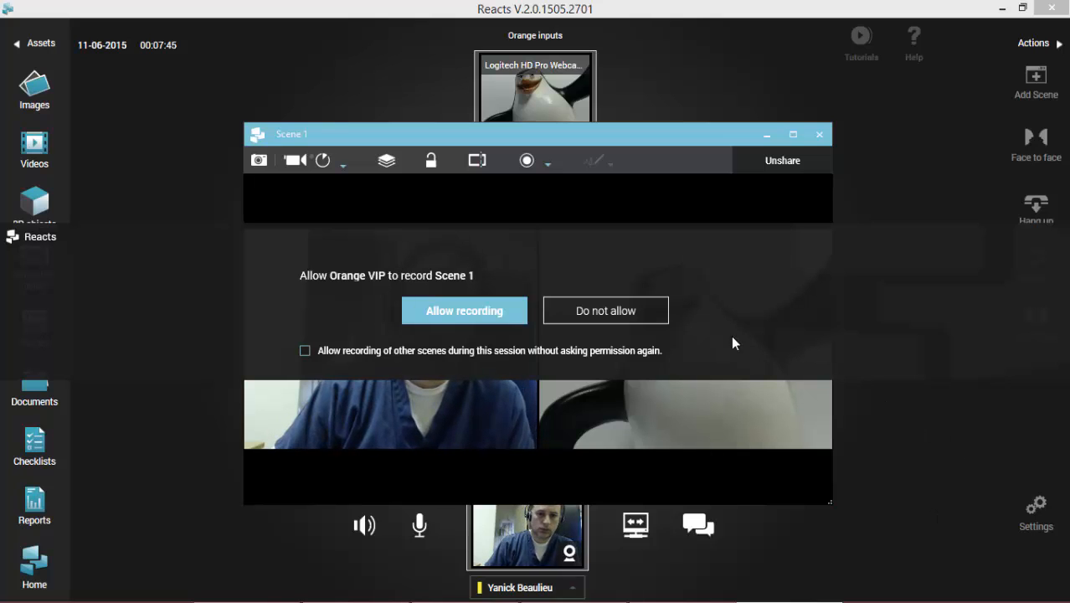
pyautogui.click(485, 307)
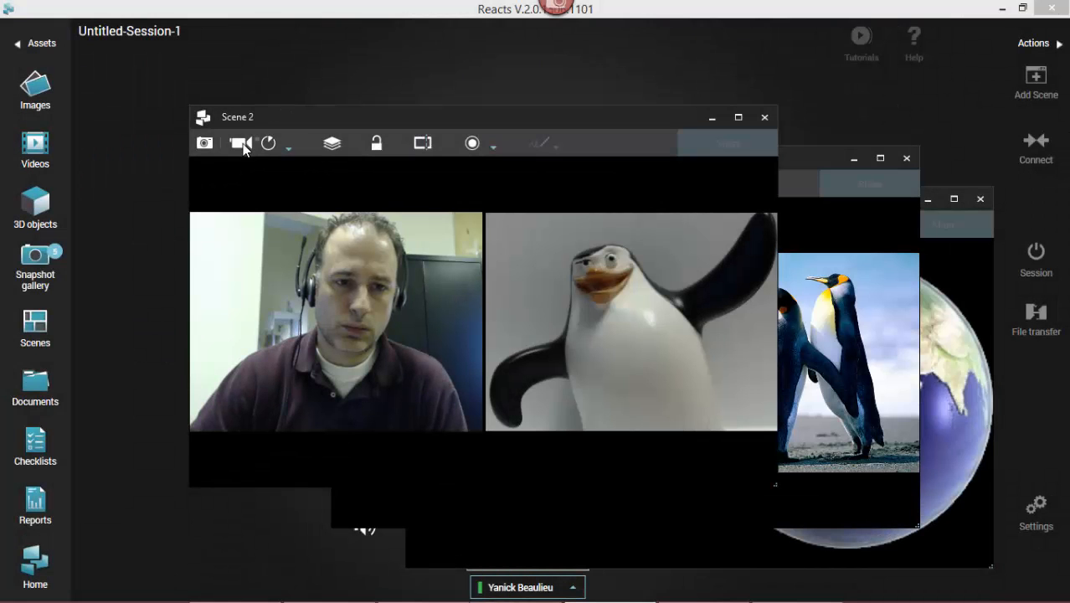
# - Start simultaneous recordings of Scene 2, Scene 3 and Scene 4
pyautogui.click(240, 143)
pyautogui.click(869, 278)
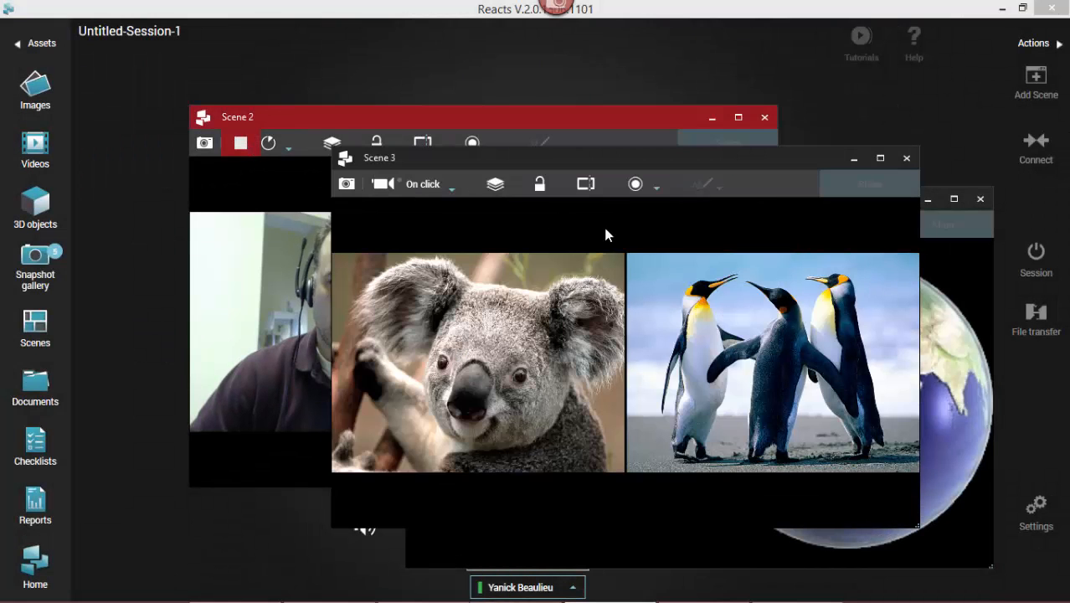
pyautogui.click(376, 189)
pyautogui.click(966, 337)
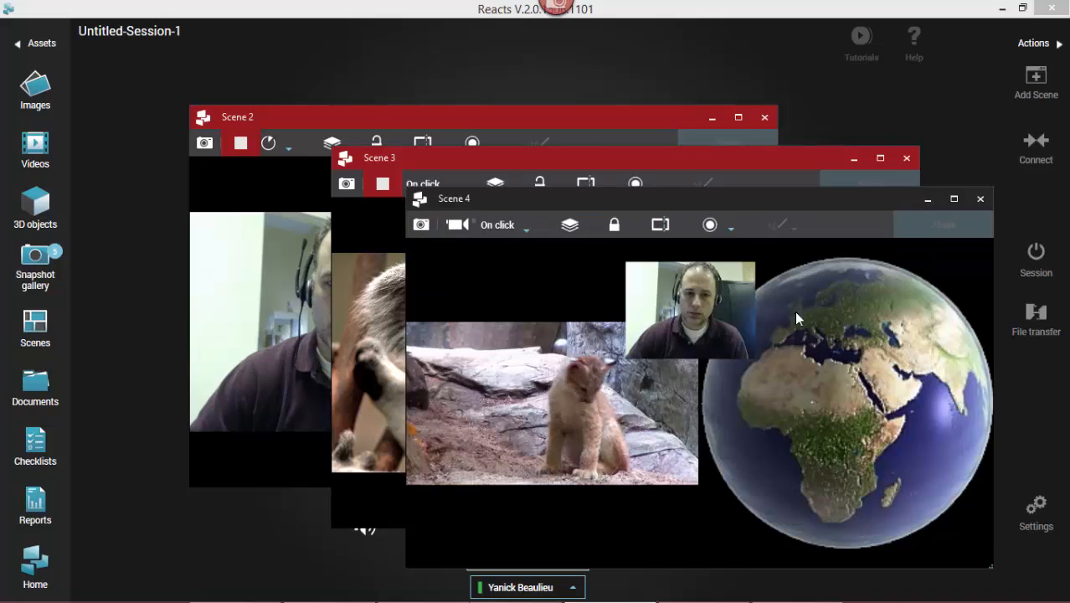
pyautogui.click(459, 225)
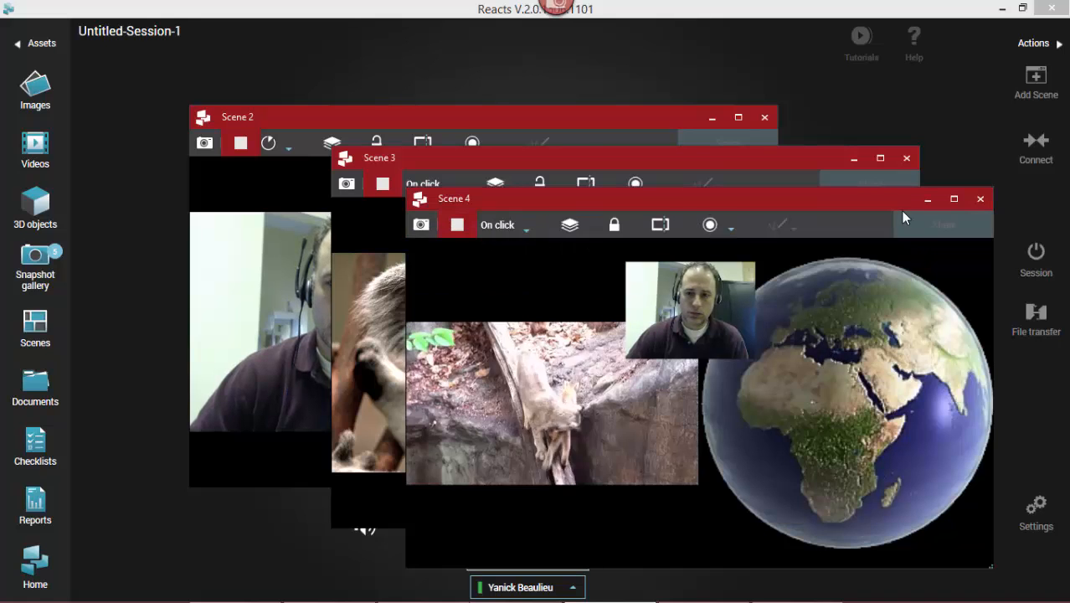
# - Spread out the Scene 2 and Scene 3 windows while they record, and shrink the Scene 2 window
pyautogui.moveTo(611, 116); pyautogui.dragTo(555, 72)
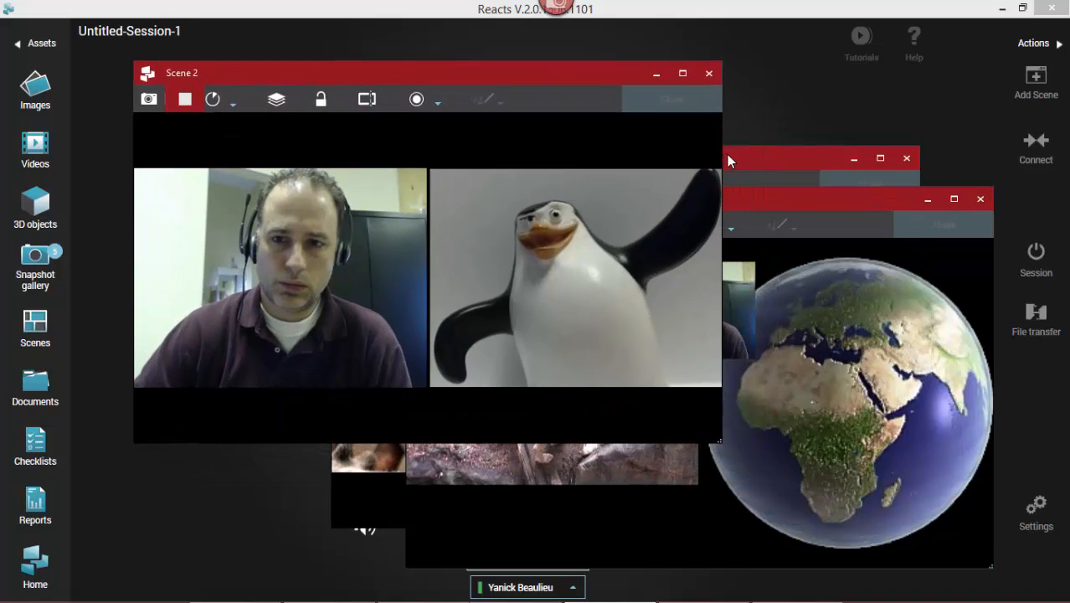
pyautogui.moveTo(745, 154); pyautogui.dragTo(762, 125)
pyautogui.click(935, 526)
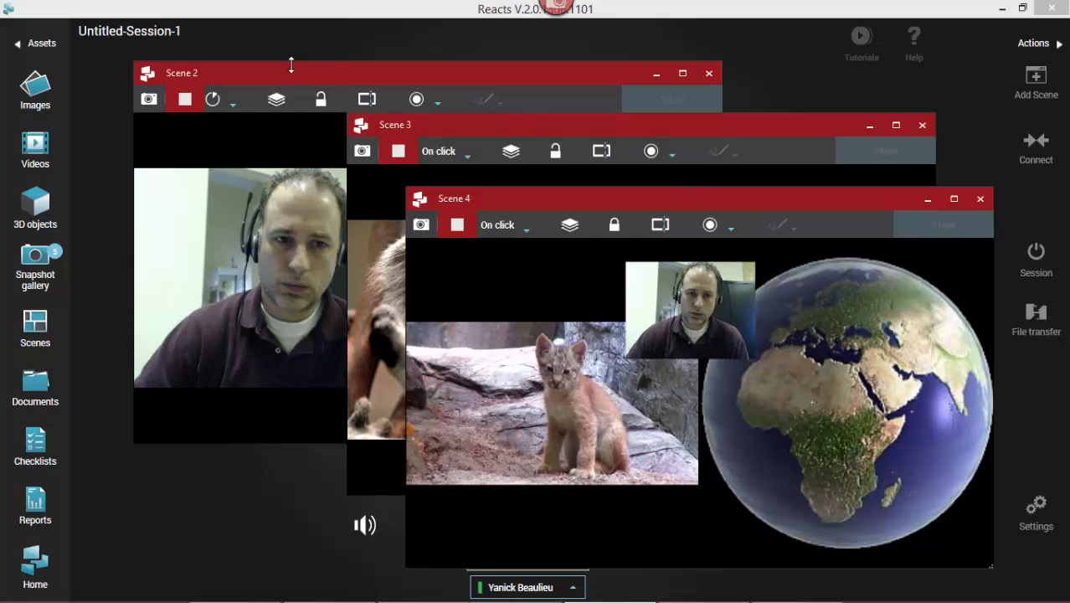
pyautogui.moveTo(290, 65); pyautogui.dragTo(262, 60)
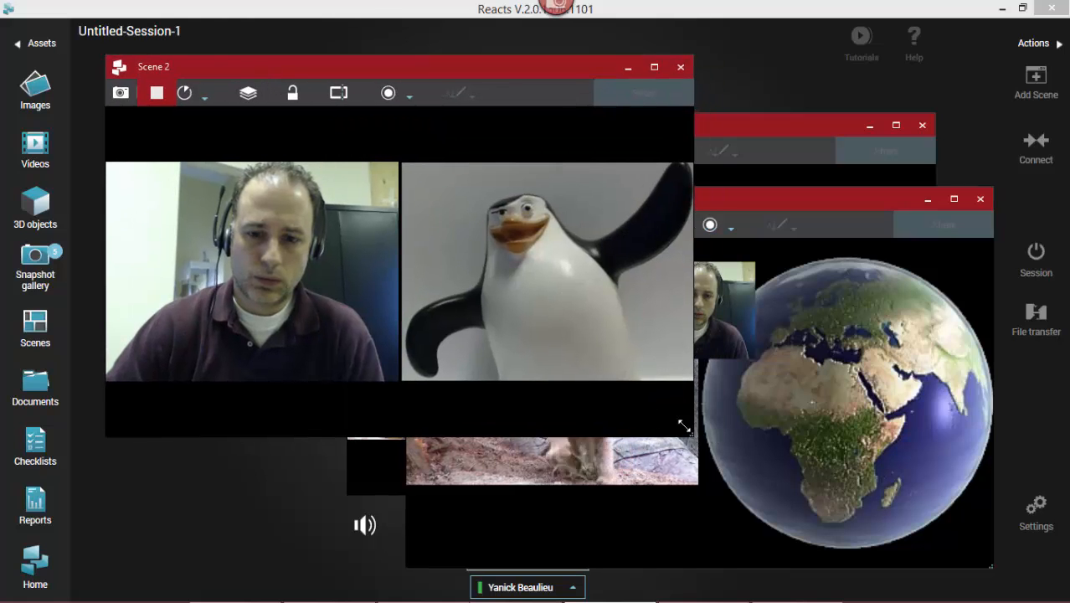
pyautogui.moveTo(683, 426); pyautogui.dragTo(527, 341)
pyautogui.click(666, 224)
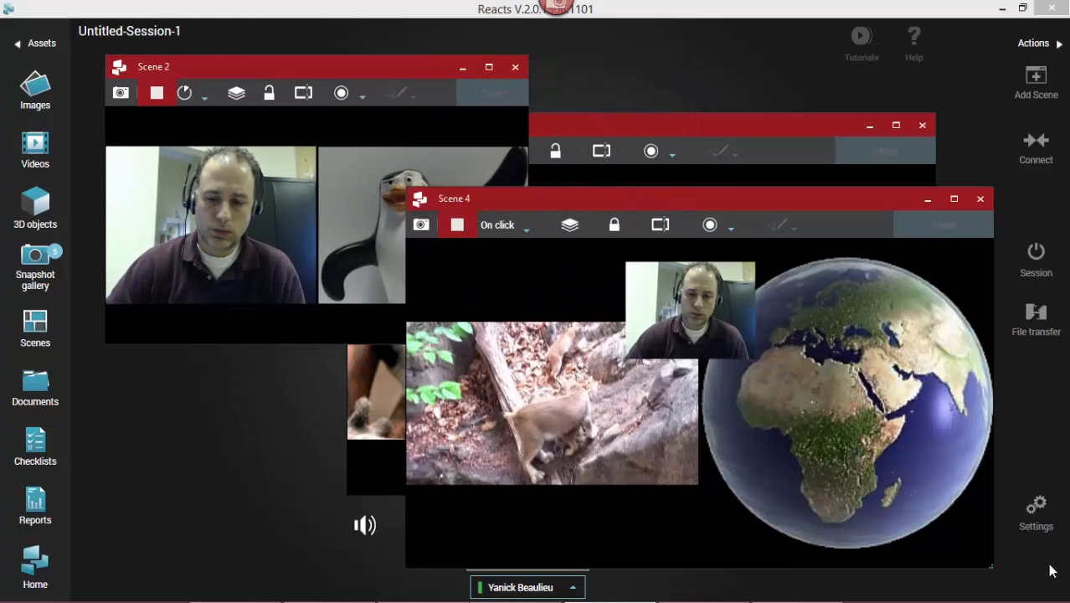
# - Shrink the Scene 4 and Scene 3 windows and move them apart so the recording scenes no longer overlap
pyautogui.moveTo(991, 566); pyautogui.dragTo(808, 462)
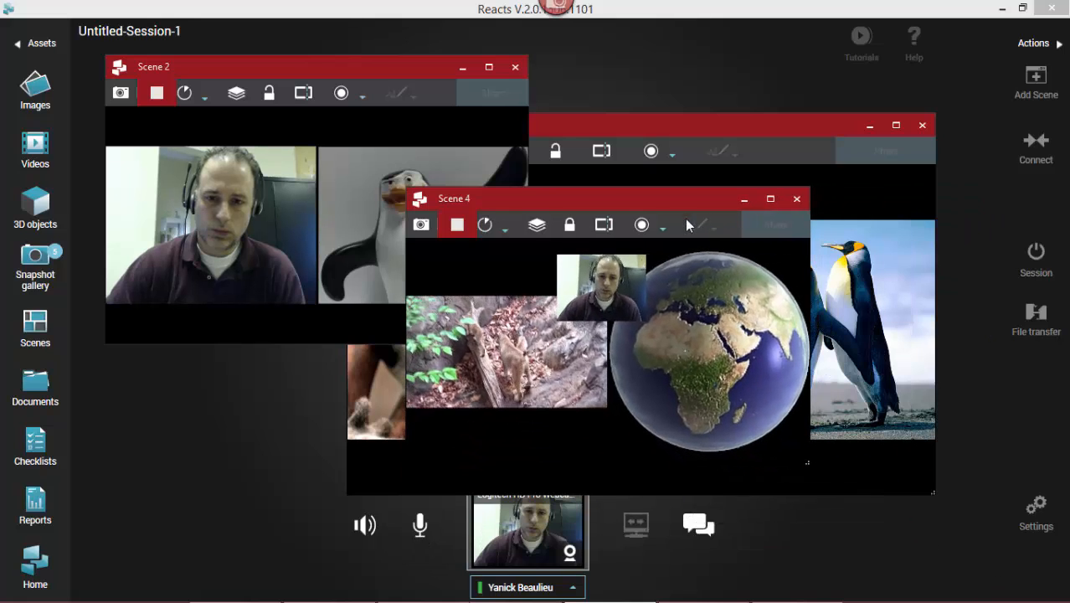
pyautogui.moveTo(675, 199); pyautogui.dragTo(831, 304)
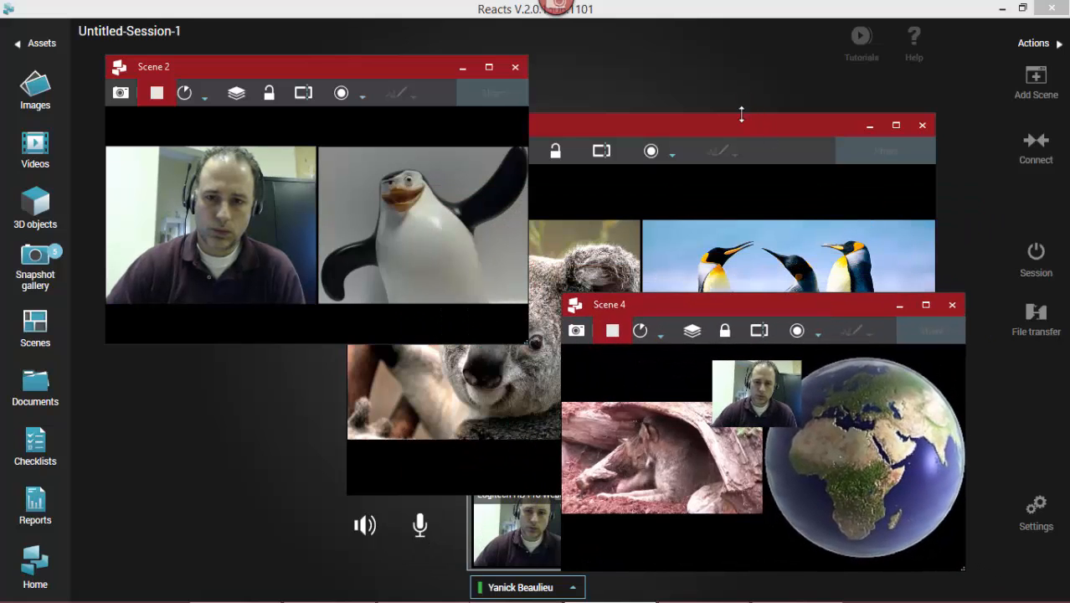
pyautogui.click(800, 208)
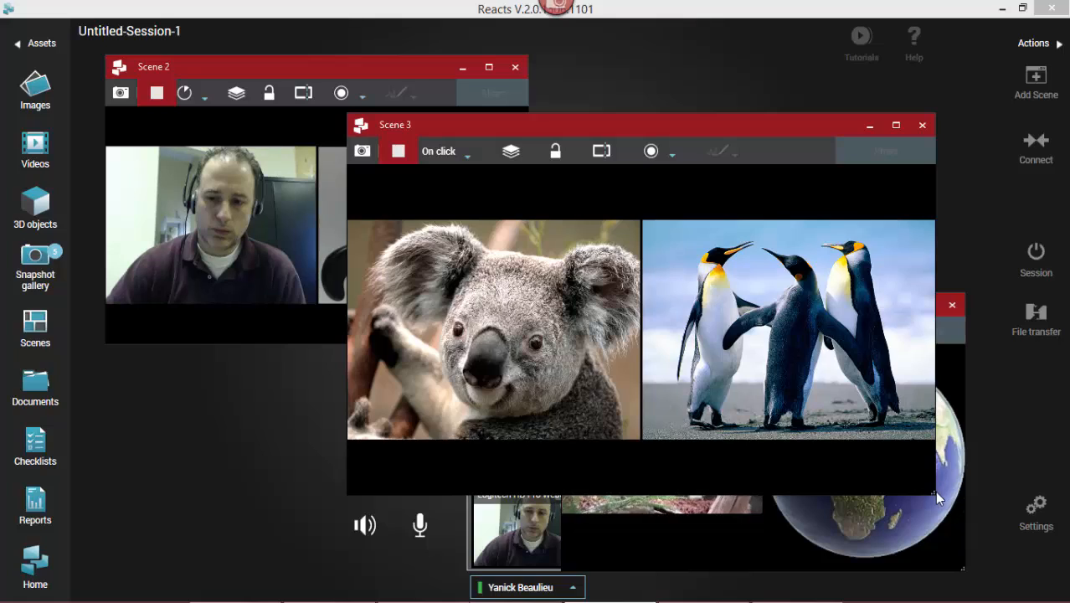
pyautogui.moveTo(931, 489); pyautogui.dragTo(800, 418)
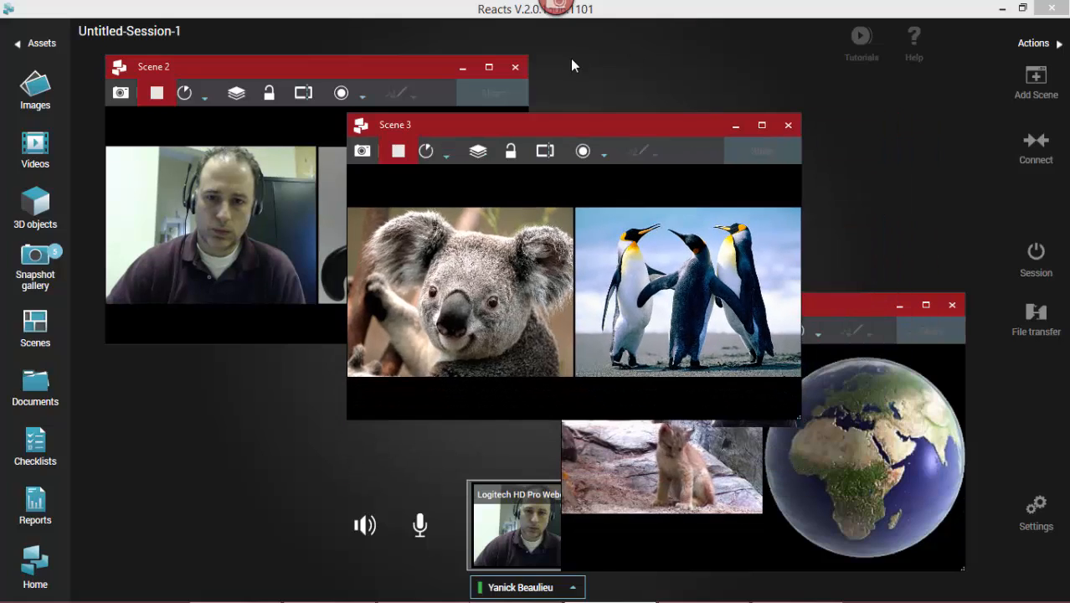
pyautogui.moveTo(640, 127); pyautogui.dragTo(862, 40)
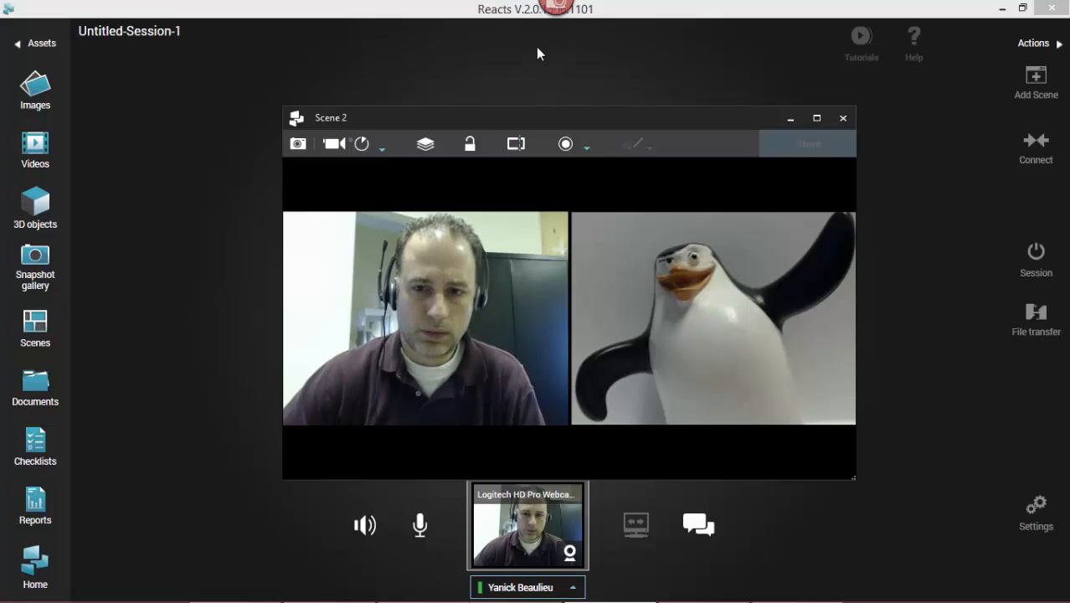
# - Start recording Scene 2, minimize and restore its window, and minimize it again
pyautogui.click(335, 145)
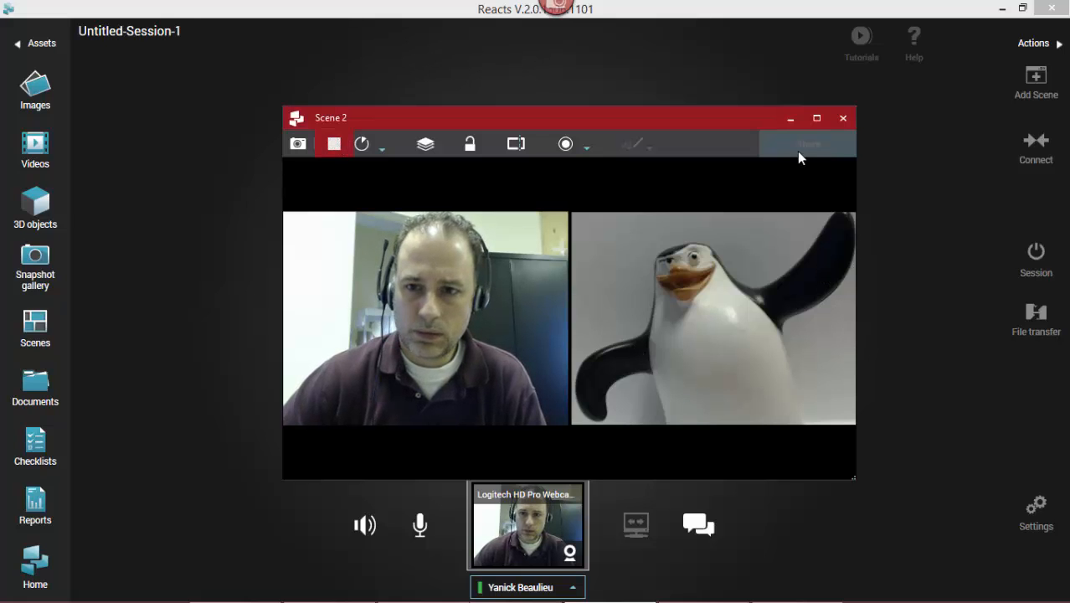
pyautogui.click(790, 121)
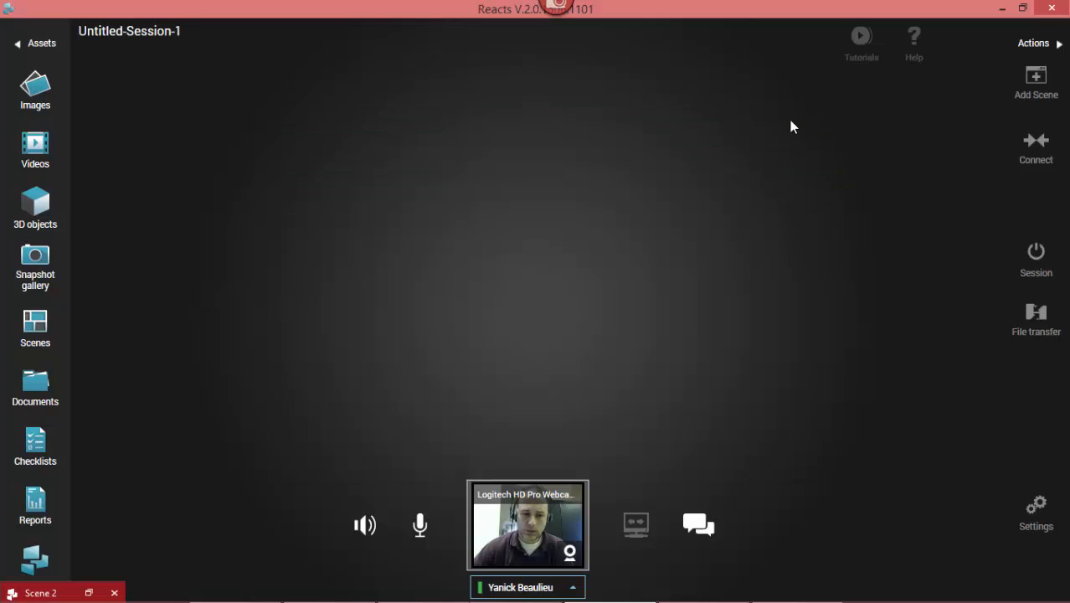
pyautogui.click(90, 594)
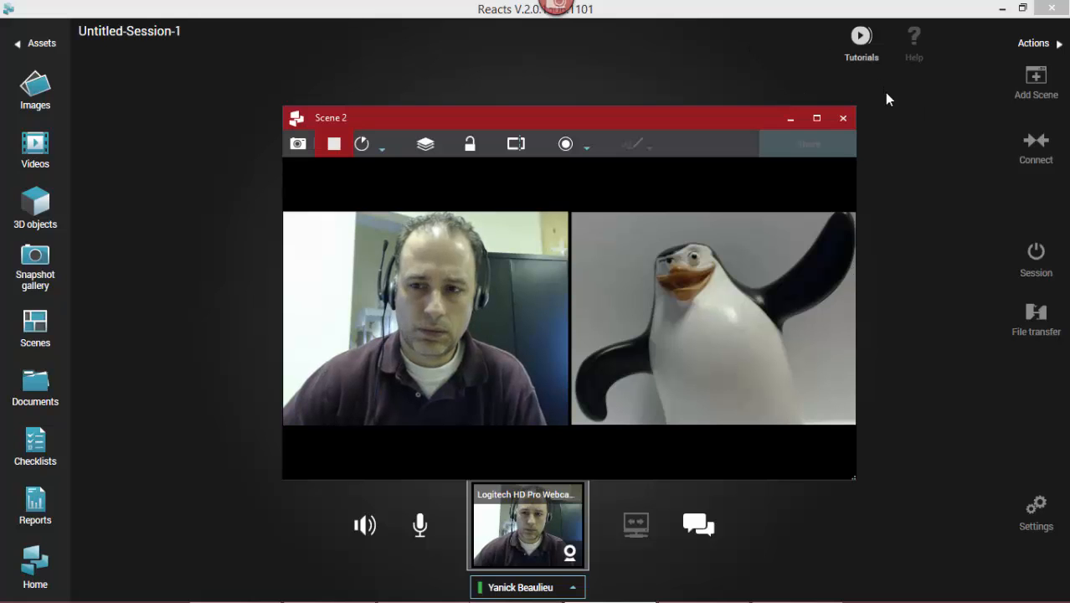
pyautogui.click(791, 120)
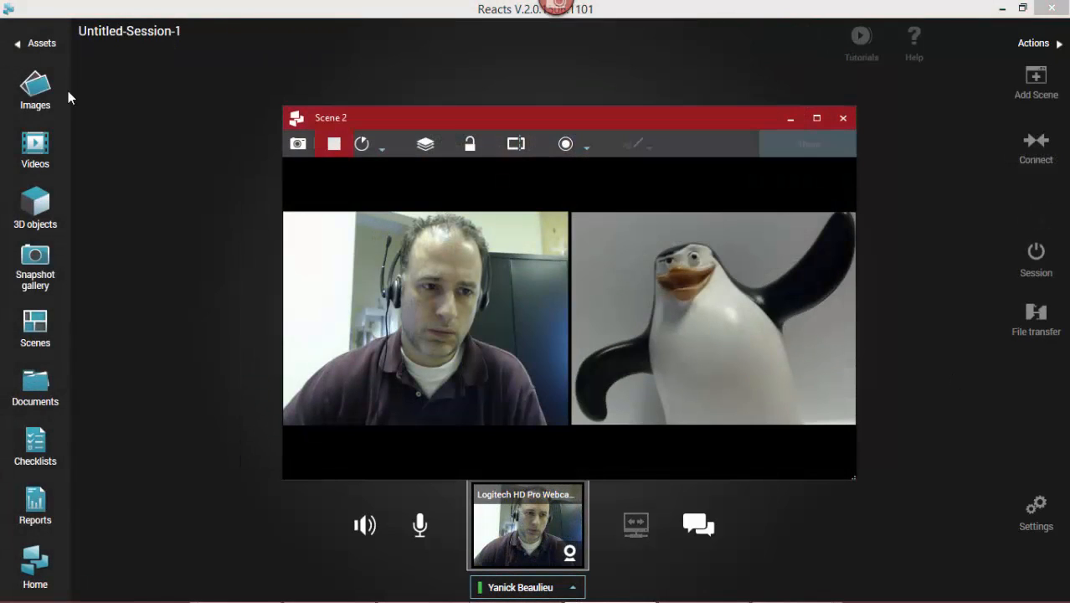
# - View the image quick picks and the image library folders while Scene 2 records, and close the library
pyautogui.click(62, 92)
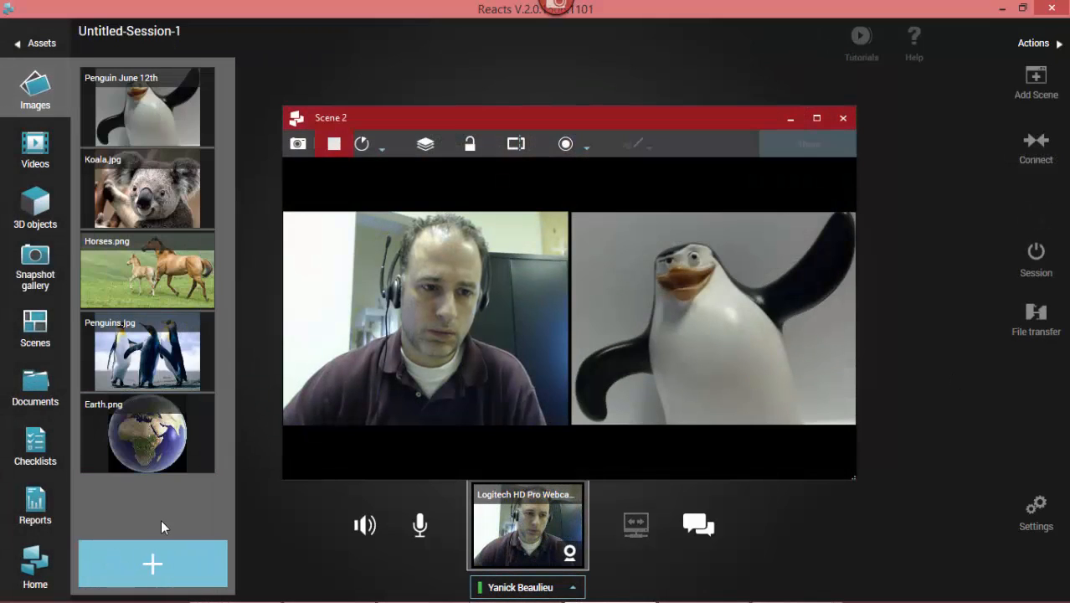
pyautogui.click(159, 554)
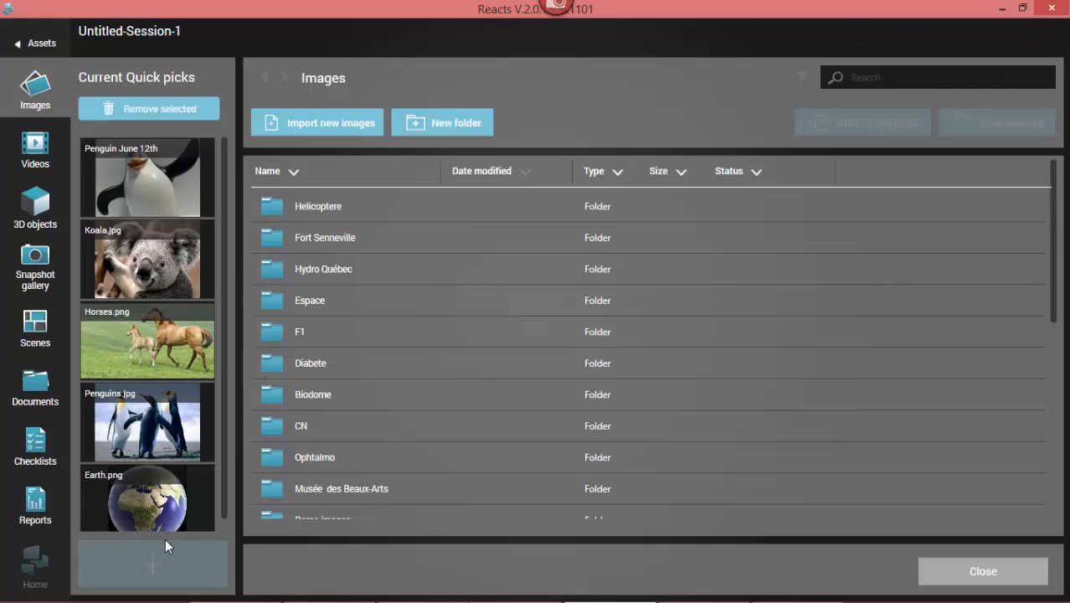
pyautogui.click(981, 572)
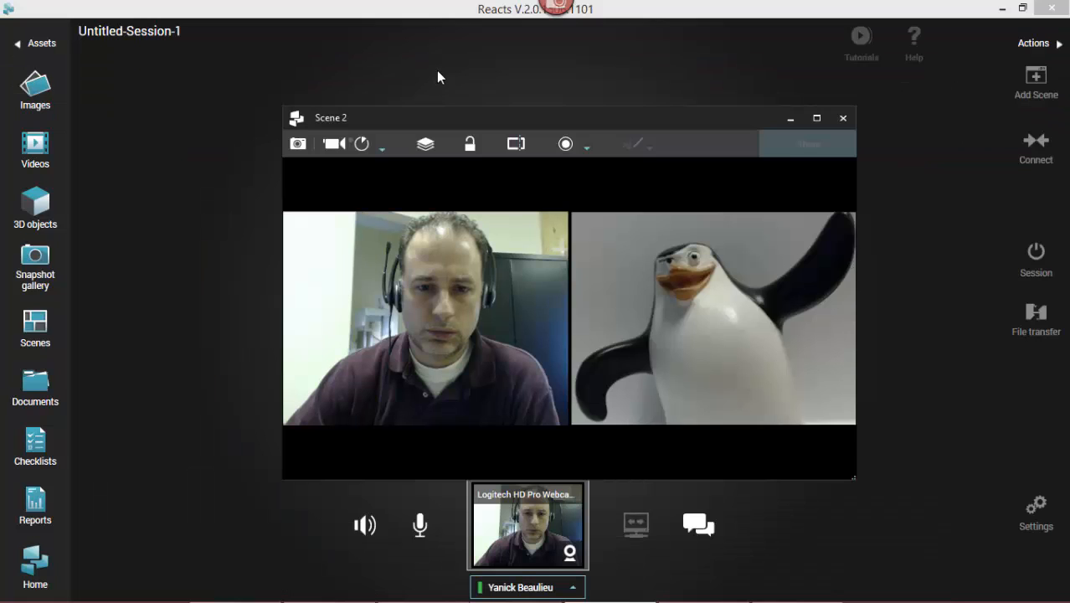
# - Start a new recording of Scene 2, and minimize and restore the scene window while it records
pyautogui.click(333, 146)
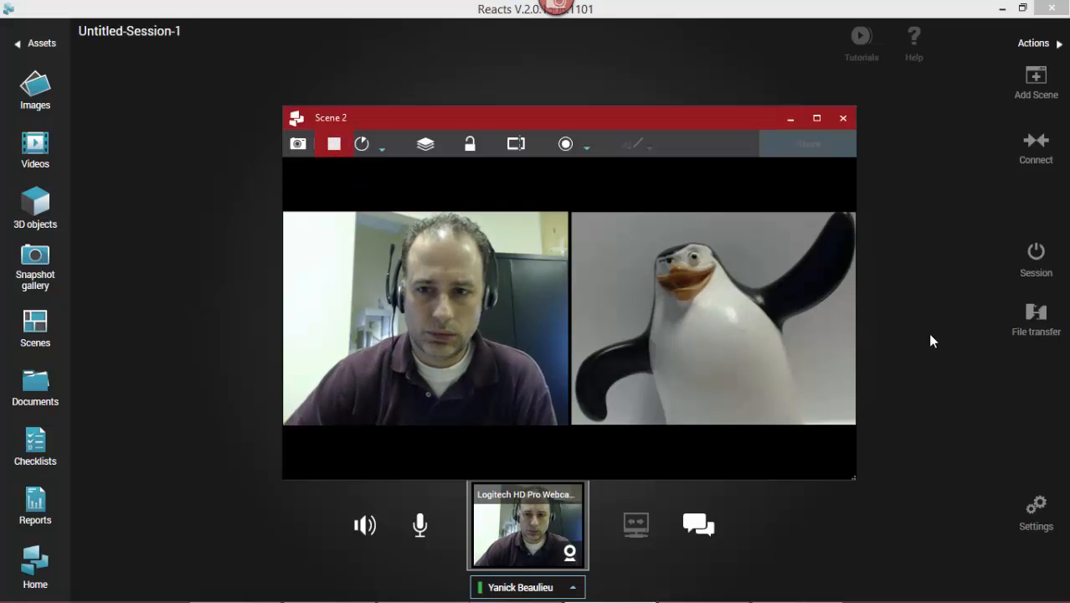
pyautogui.click(788, 121)
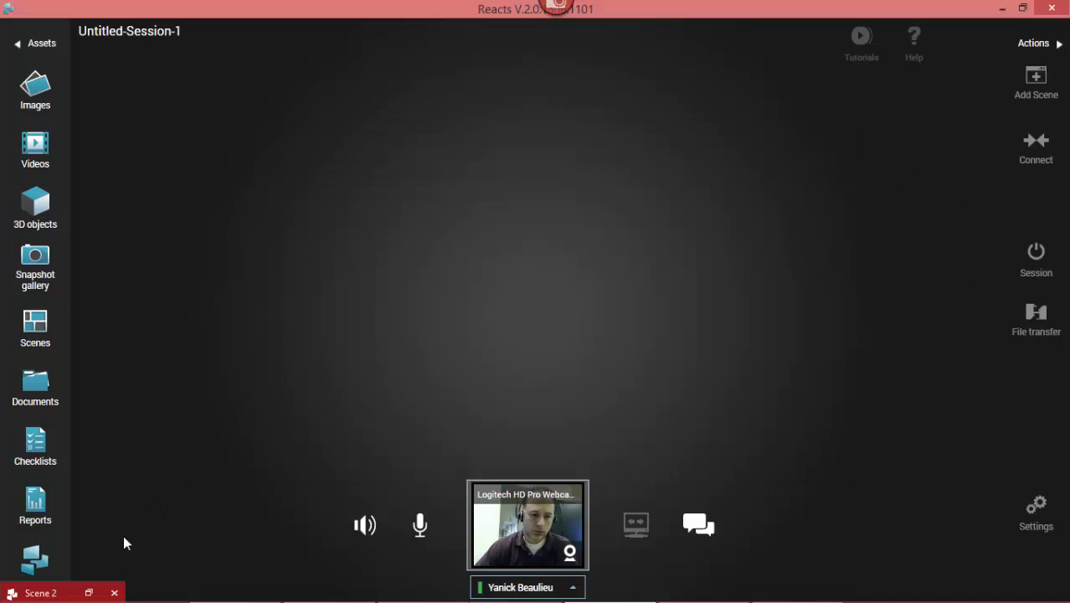
pyautogui.click(89, 592)
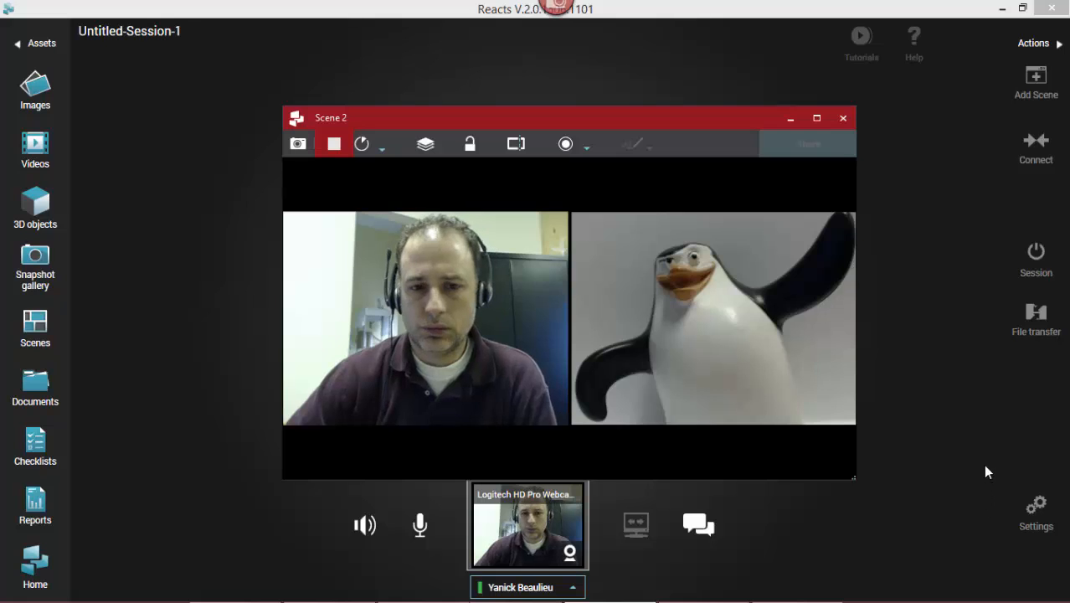
# - Add Track picture 3.png from the CN image folder to the quick picks between Koala.jpg and Horses.png, and close the library
pyautogui.click(52, 88)
pyautogui.click(153, 565)
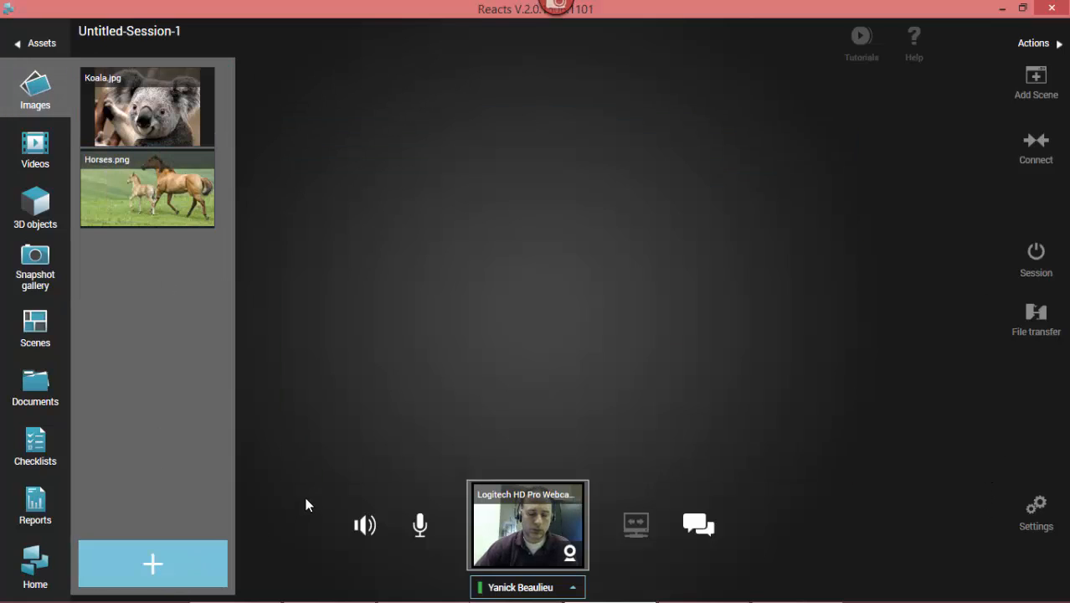
pyautogui.doubleClick(318, 352)
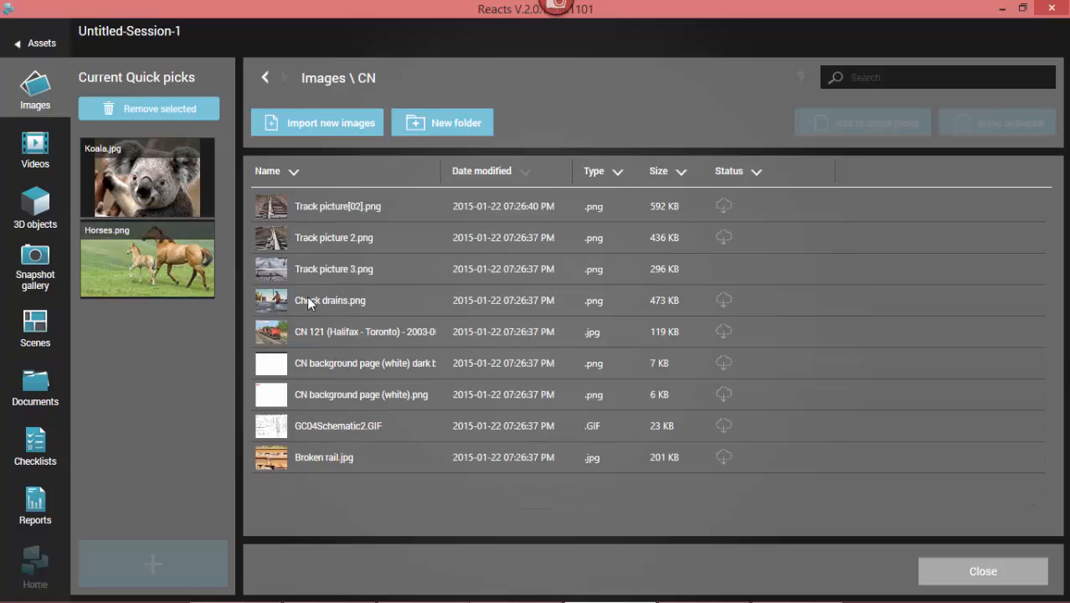
pyautogui.moveTo(310, 268); pyautogui.dragTo(192, 318)
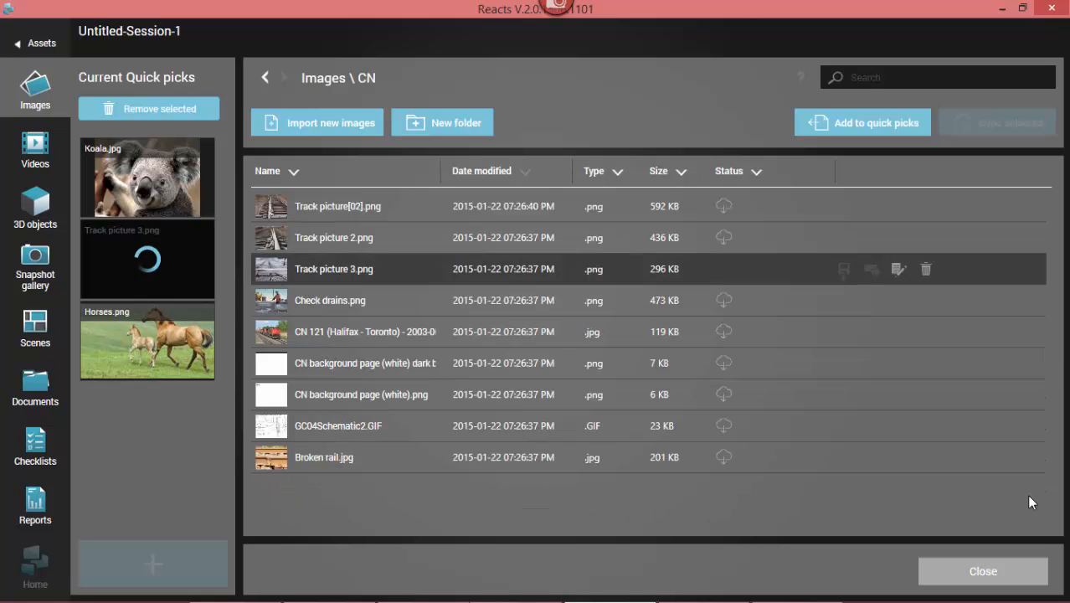
pyautogui.click(1000, 576)
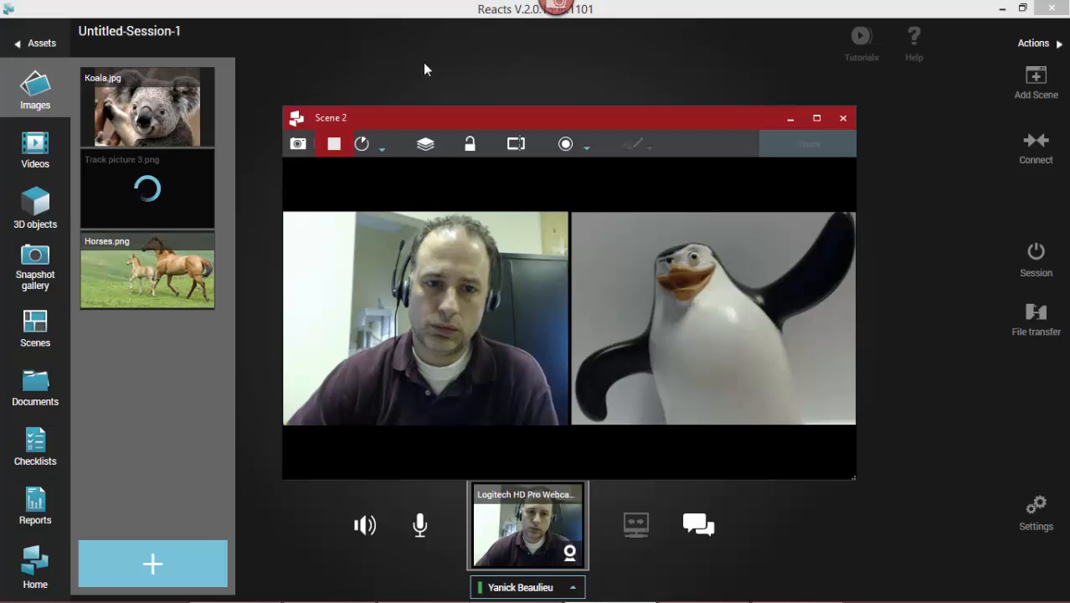
# - Stop recording Scene 2 and place the recorded clip Scene 2-9 from the snapshot gallery into Scene 5
pyautogui.click(334, 143)
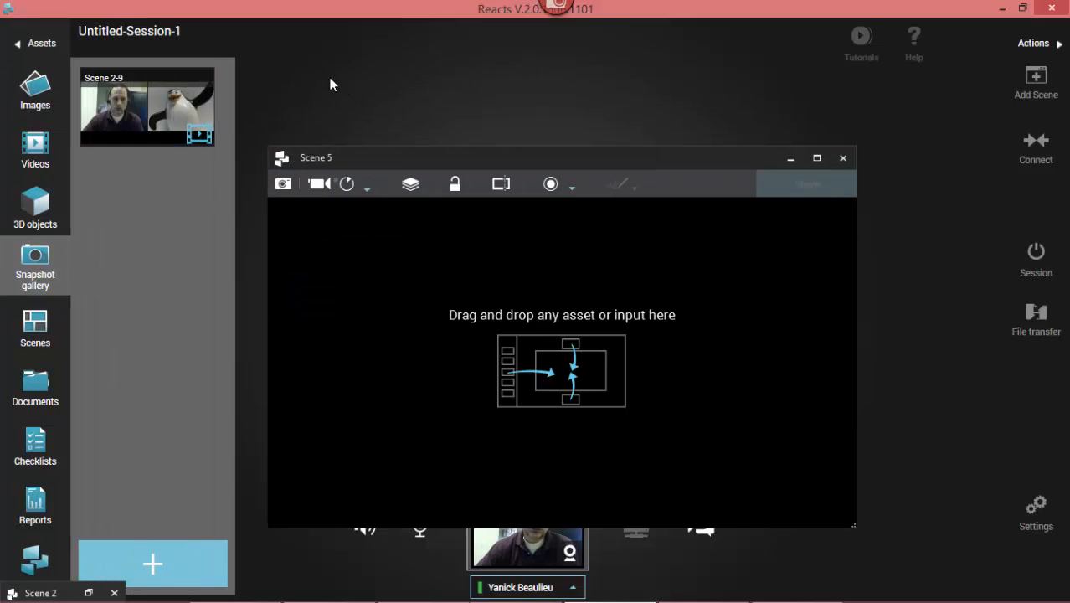
pyautogui.moveTo(155, 94); pyautogui.dragTo(616, 322)
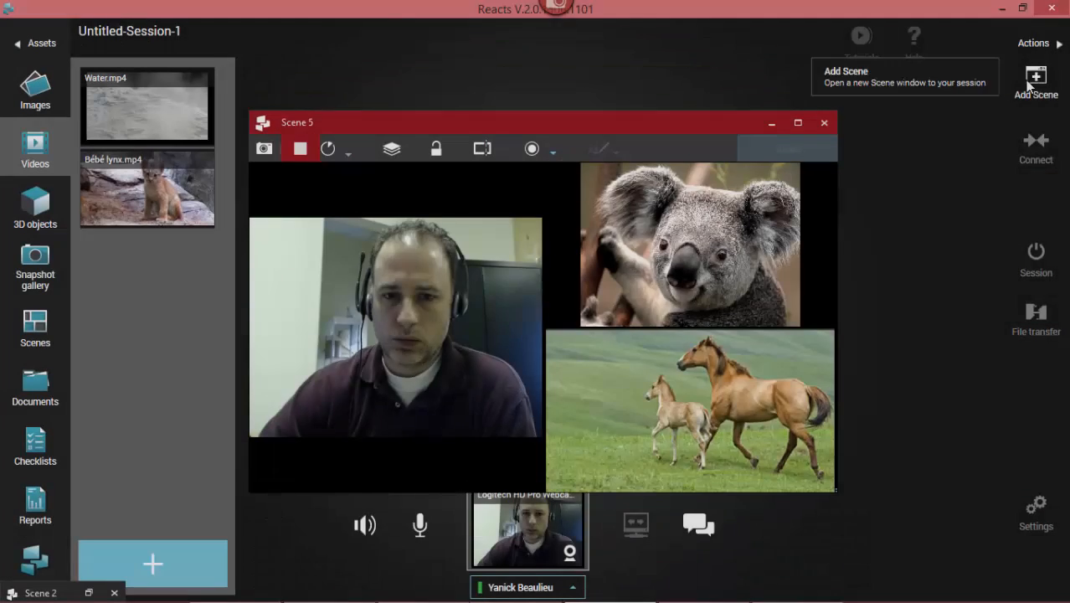
# - Add a new scene and place the video Bébé lynx.mp4 in it
pyautogui.click(1035, 80)
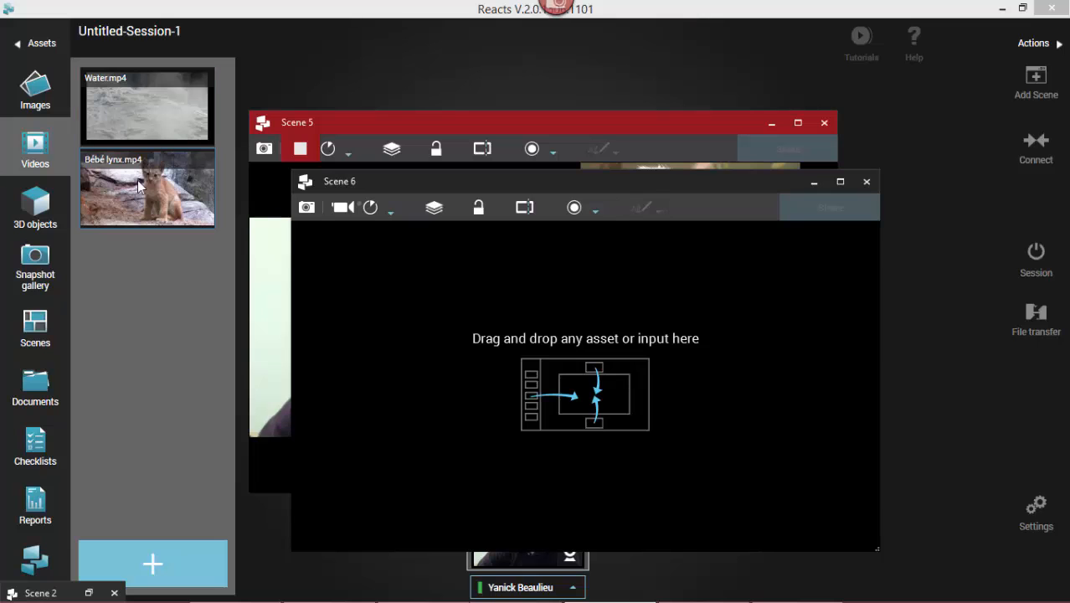
pyautogui.moveTo(139, 185); pyautogui.dragTo(477, 322)
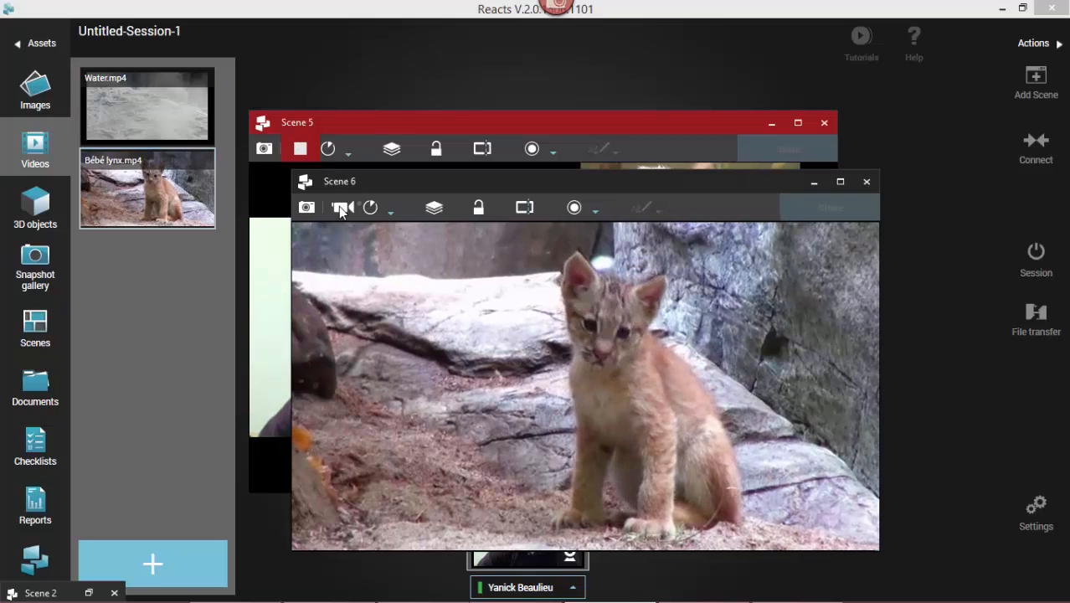
# - Record Scene 6 while moving the Scene 5 and Scene 6 windows apart, and end the Scene 6 recording
pyautogui.click(338, 206)
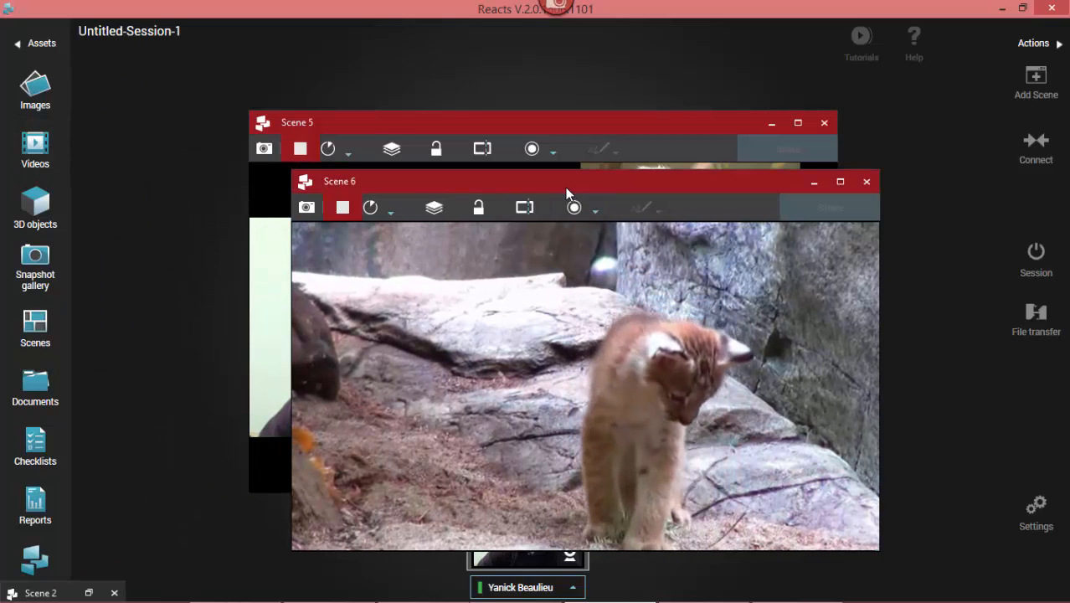
pyautogui.moveTo(566, 192); pyautogui.dragTo(725, 136)
pyautogui.moveTo(412, 121); pyautogui.dragTo(279, 70)
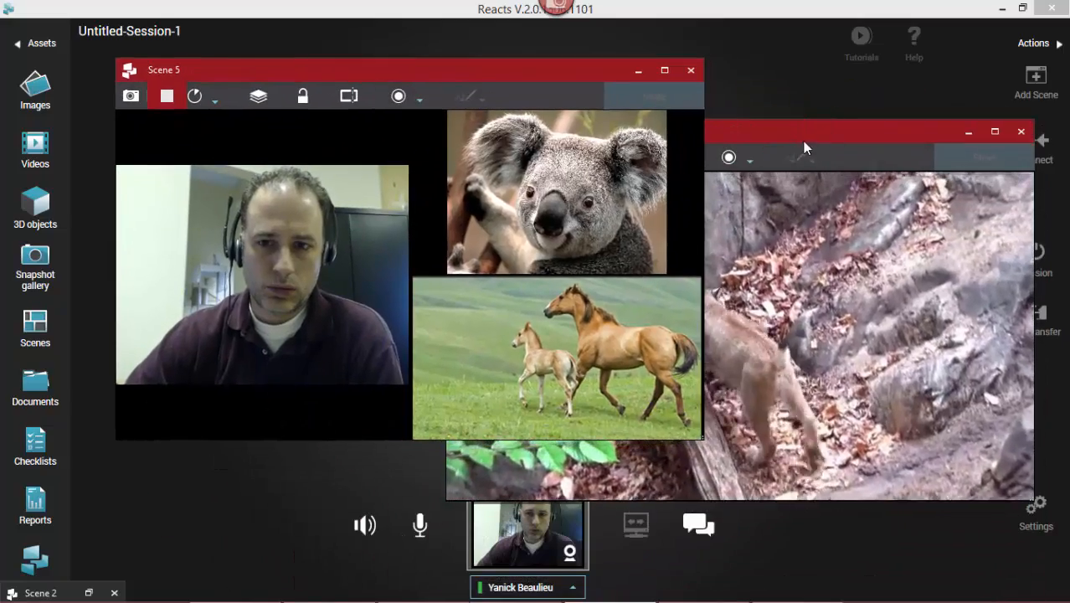
pyautogui.click(799, 139)
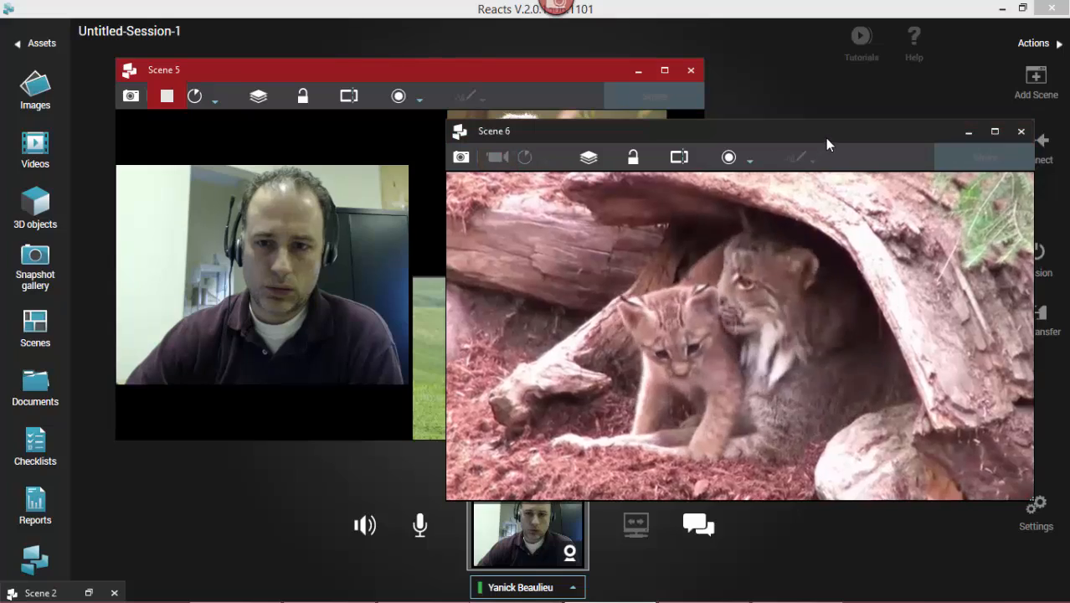
# - Shrink the Scene 6 window to about two thirds of its size and reposition it over Scene 5
pyautogui.moveTo(826, 144); pyautogui.dragTo(762, 99)
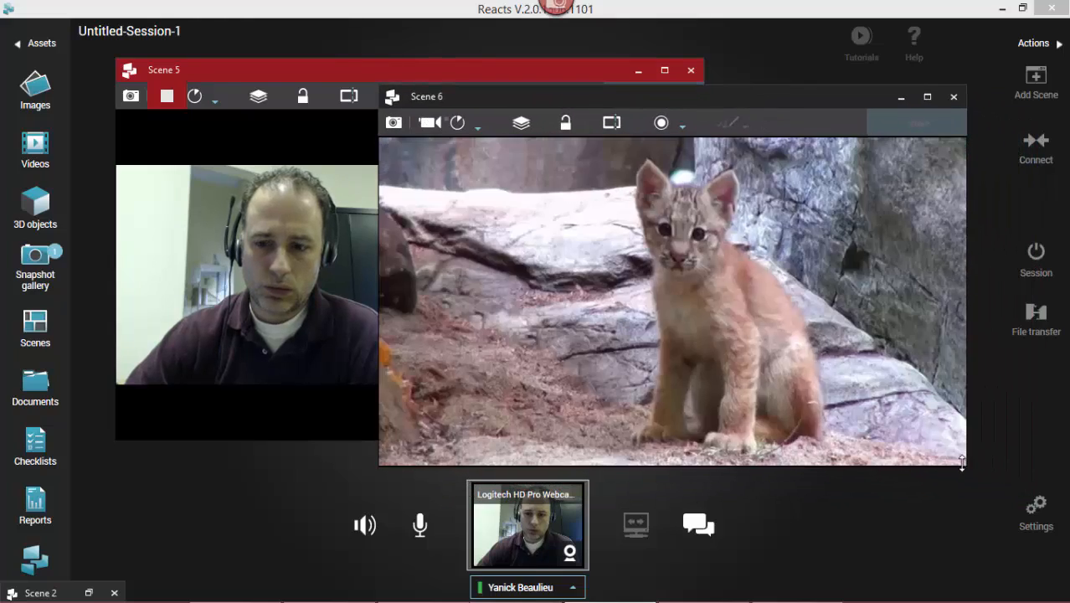
pyautogui.moveTo(962, 463); pyautogui.dragTo(767, 354)
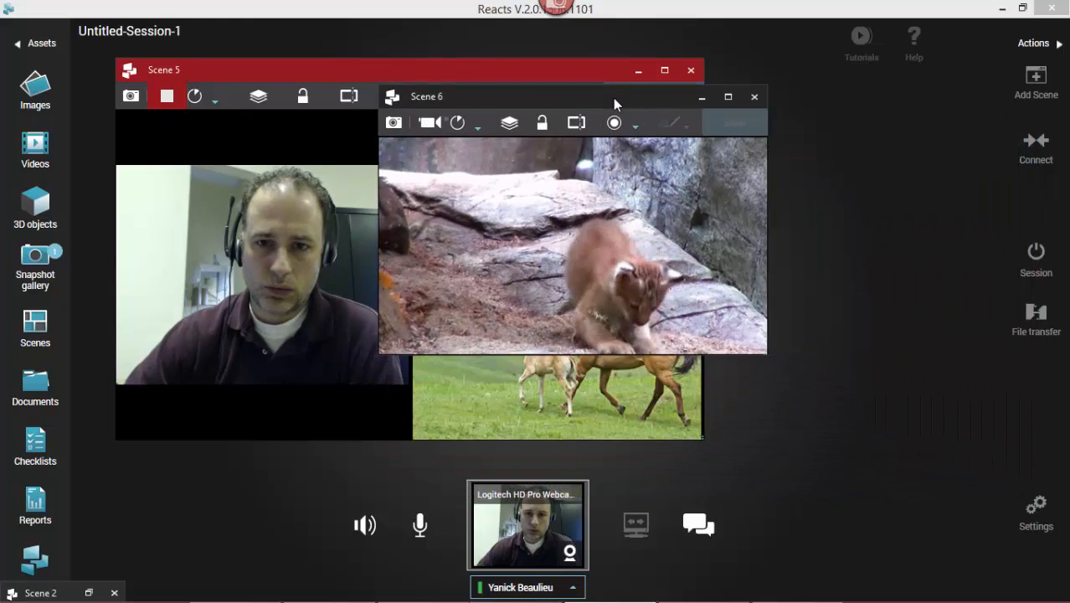
pyautogui.moveTo(613, 98); pyautogui.dragTo(747, 234)
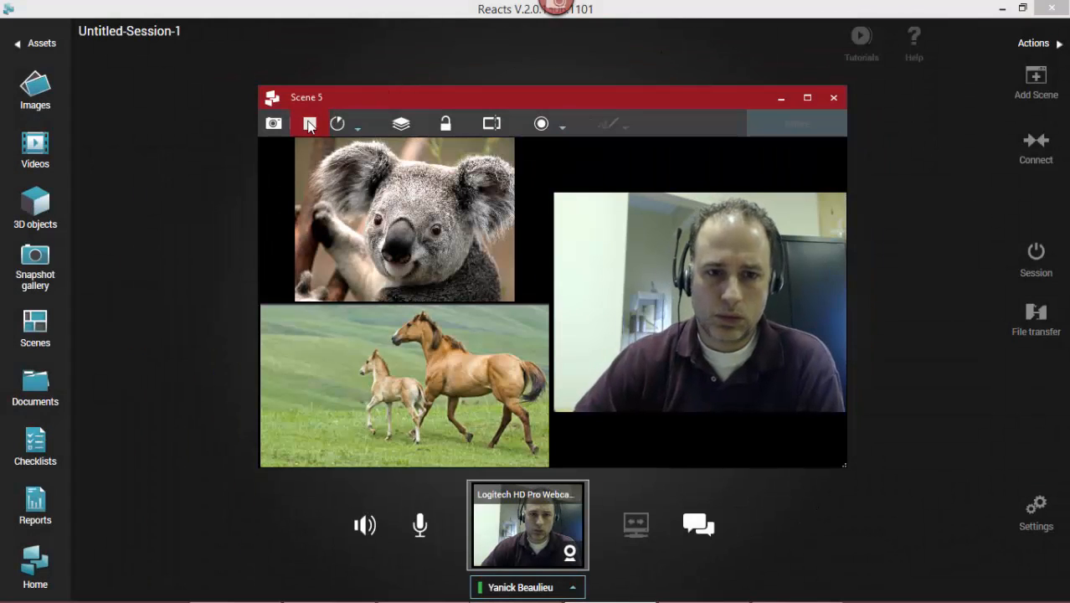
# - Stop recording Scene 5 and bring up the options for the recorded clip Scene 5-3 in the snapshot gallery
pyautogui.click(309, 124)
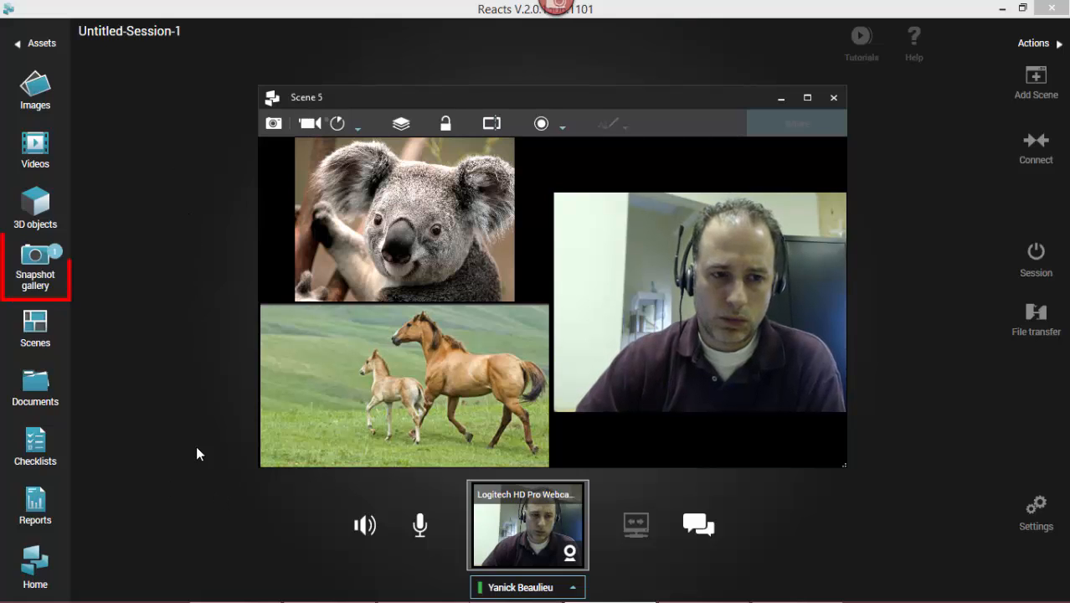
pyautogui.click(34, 280)
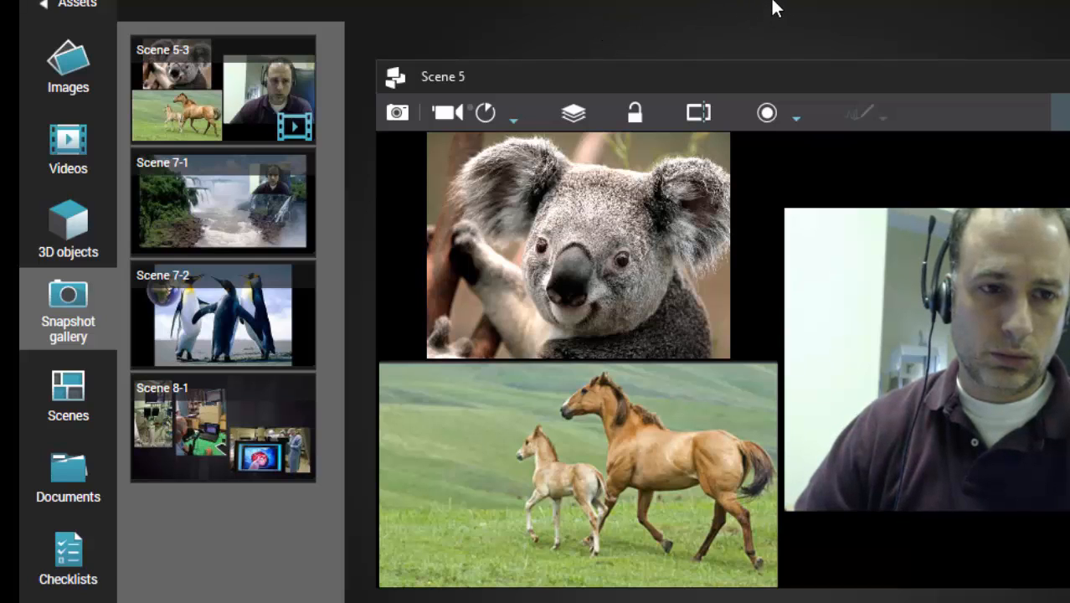
pyautogui.rightClick(263, 87)
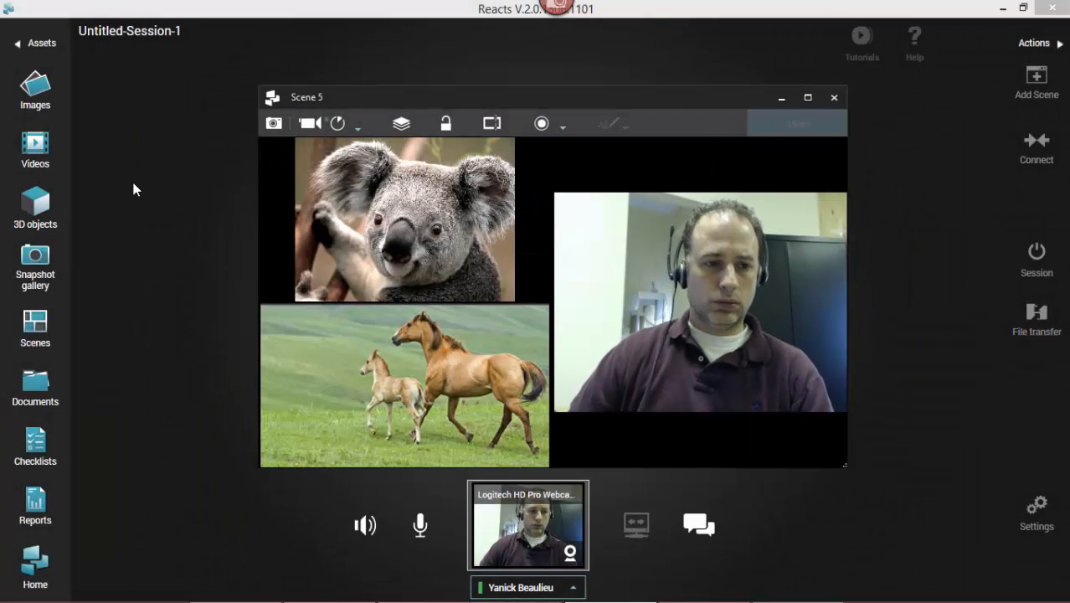
# - Open the full snapshot library and look through its dated folders
pyautogui.click(21, 270)
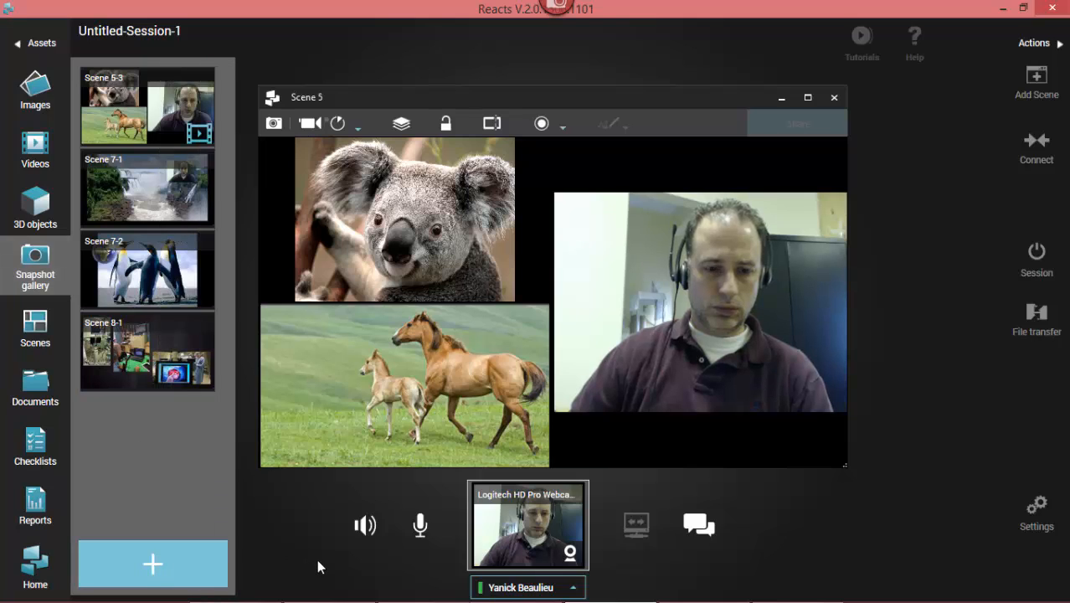
pyautogui.click(159, 559)
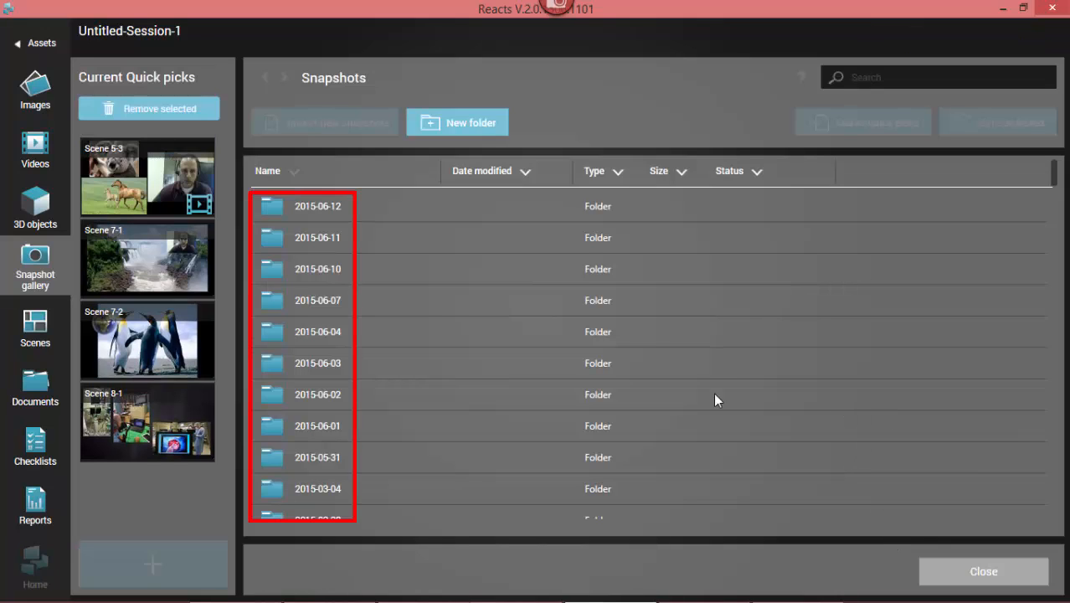
pyautogui.scroll(-8, 421, 347)
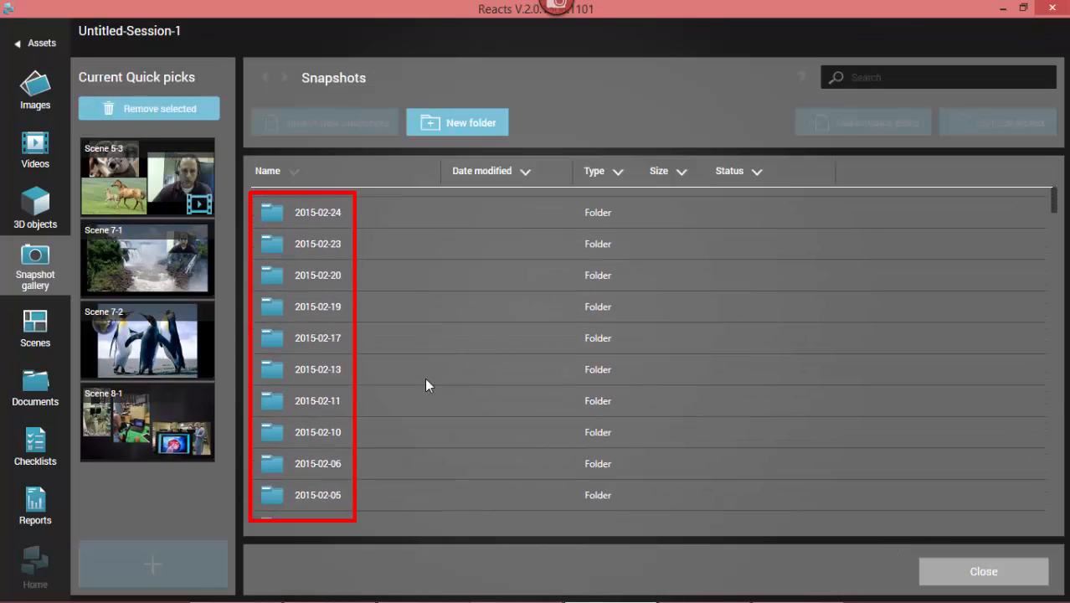
pyautogui.scroll(8, 424, 379)
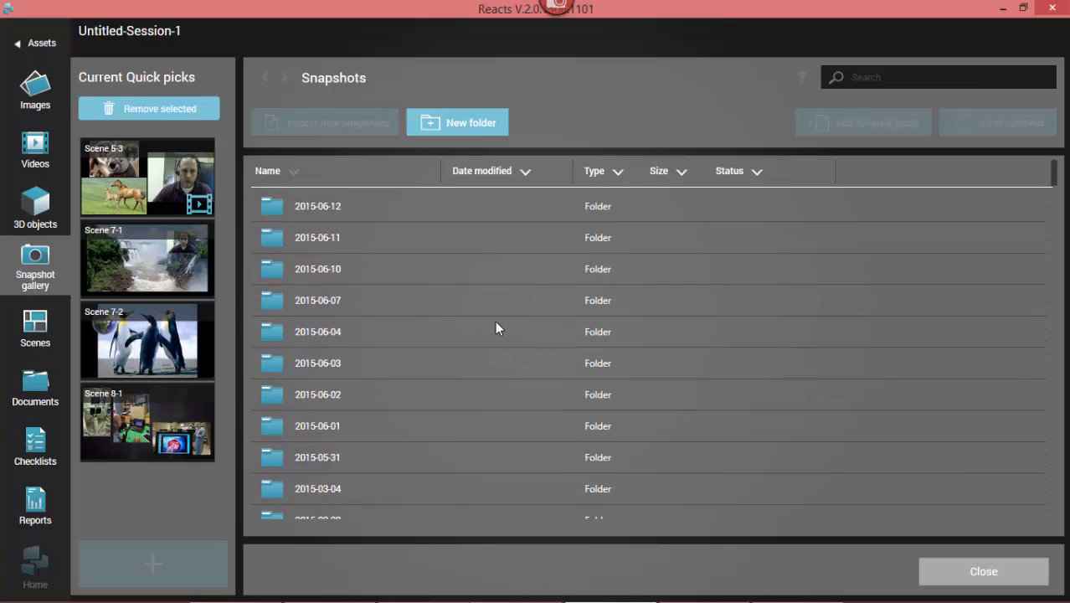
# - Browse the 2015-06-12 snapshot folder and save the Scene 8-1 snapshot out of the library
pyautogui.doubleClick(300, 205)
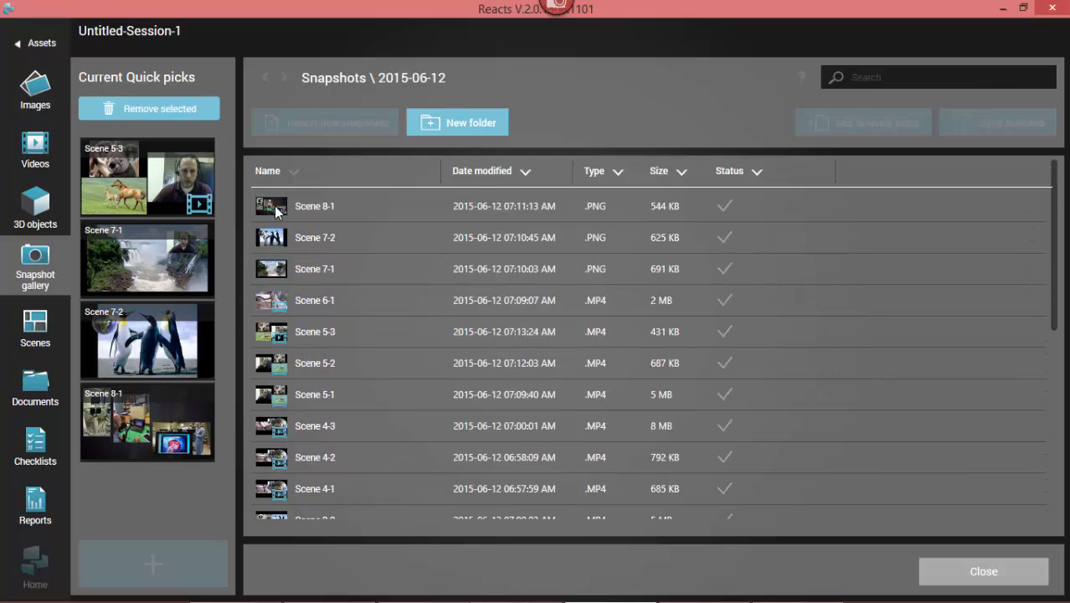
pyautogui.scroll(-9, 451, 308)
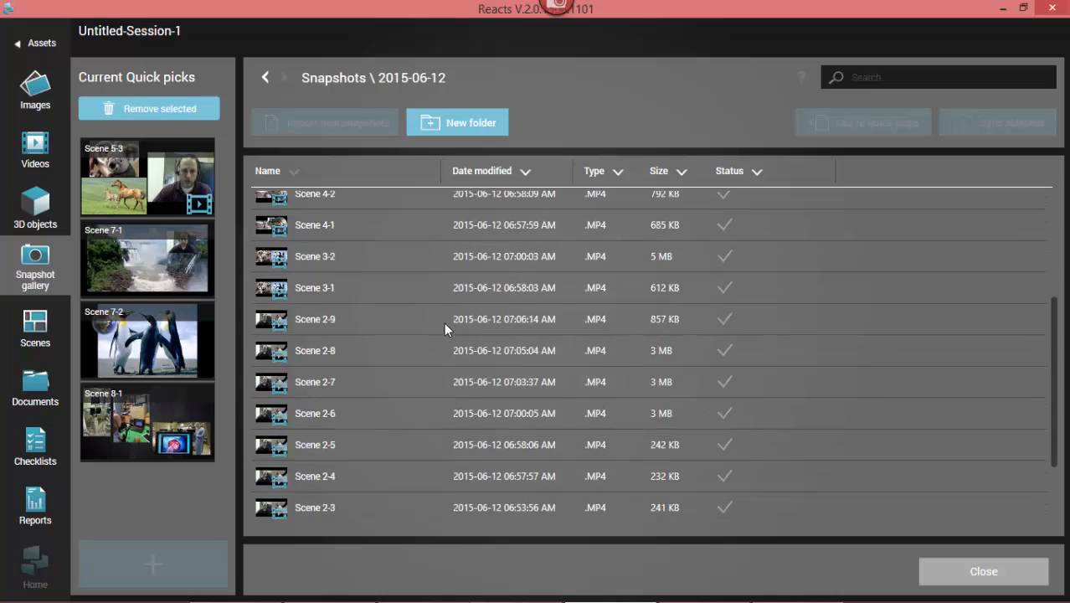
pyautogui.scroll(9, 438, 331)
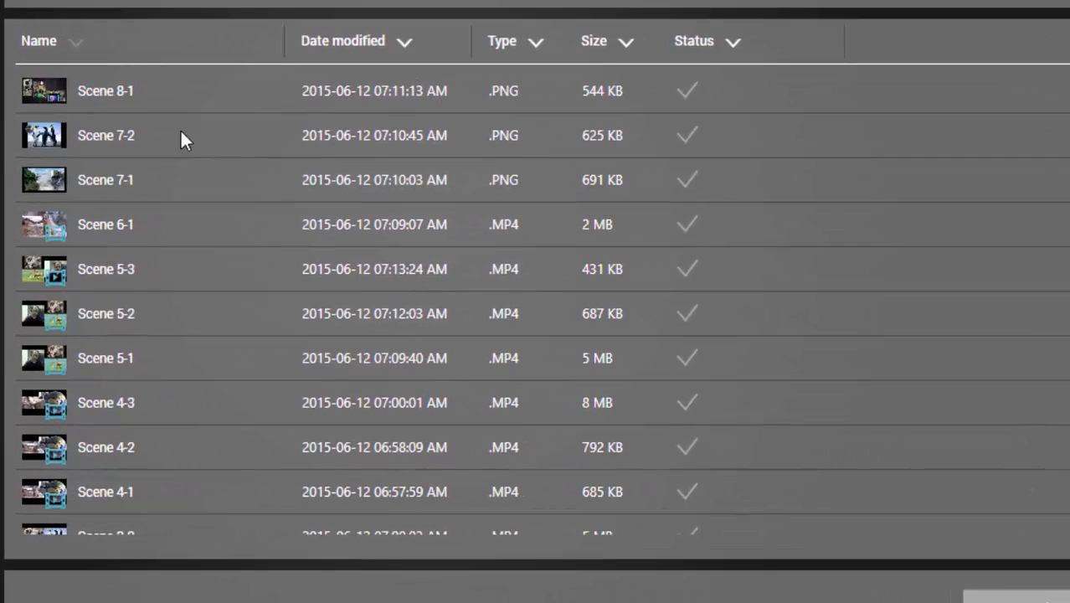
pyautogui.click(125, 93)
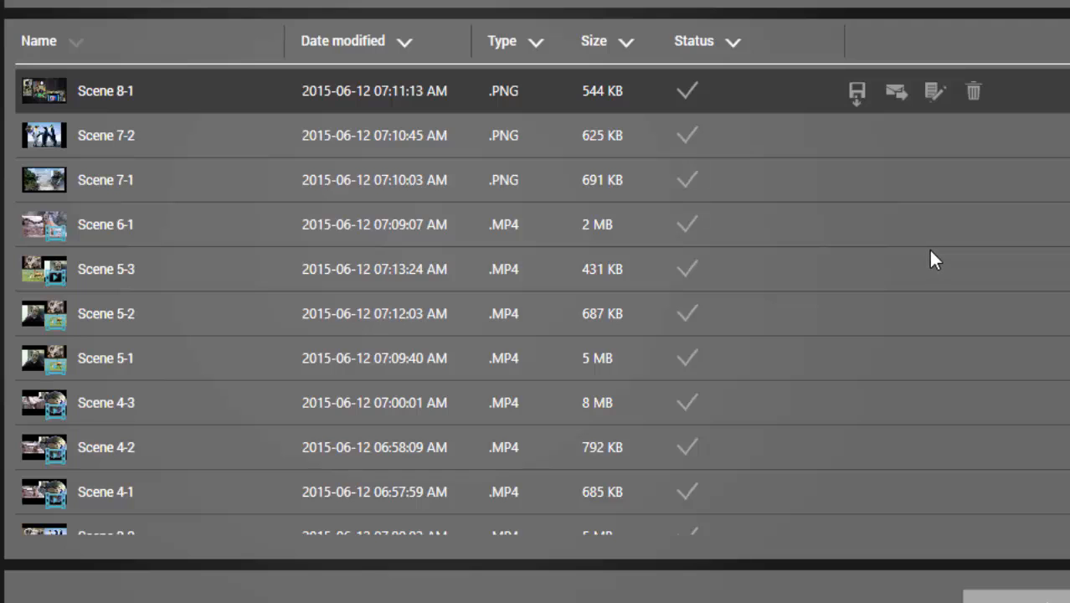
pyautogui.click(857, 92)
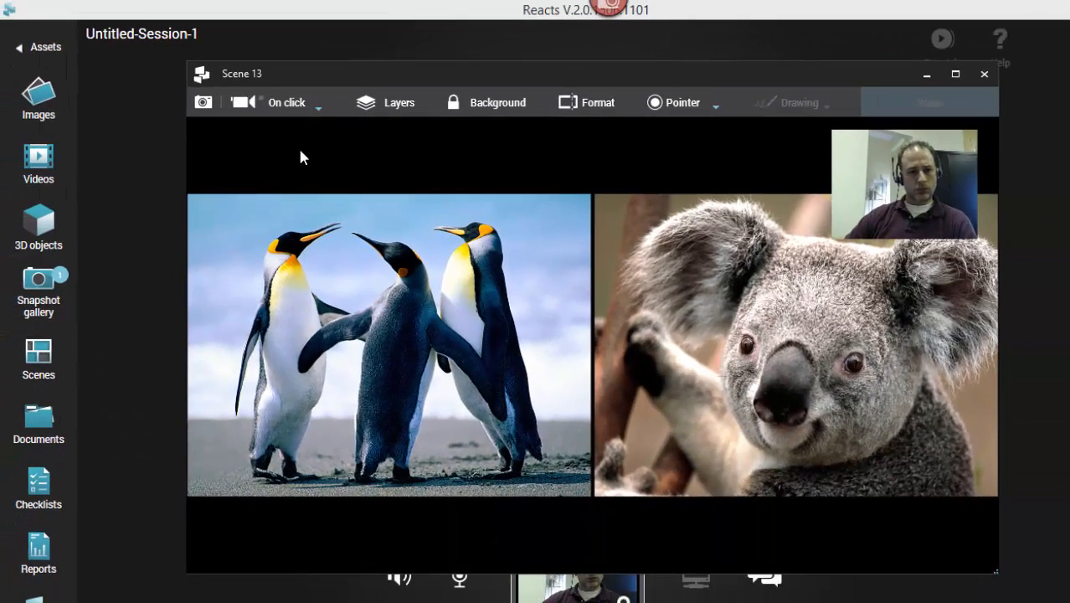
# - Set the video-snapshot duration of Scene 13 to 5s and record the scene
pyautogui.click(317, 104)
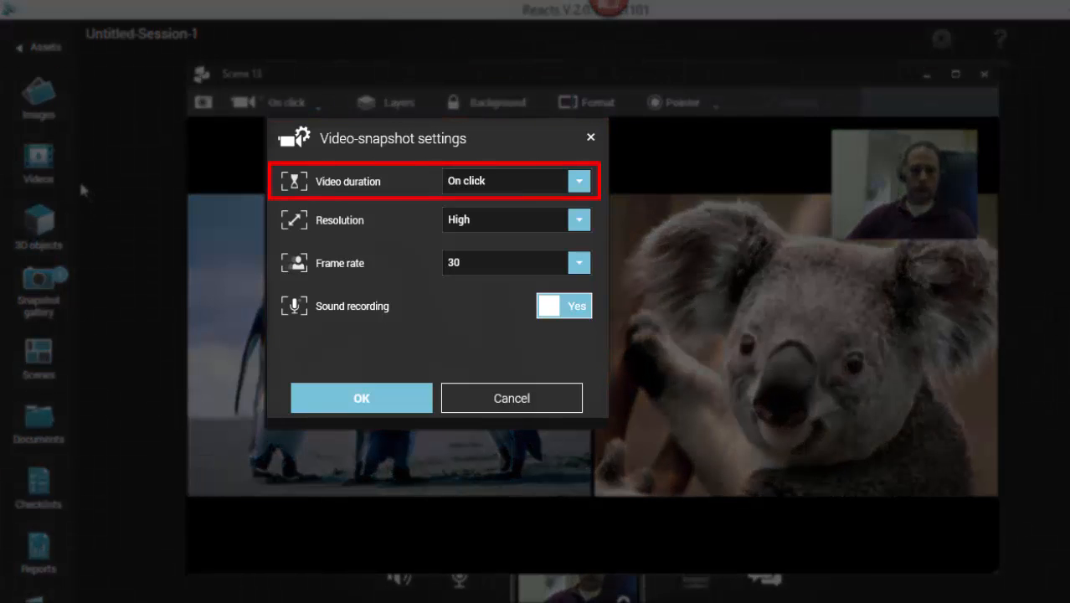
pyautogui.click(580, 182)
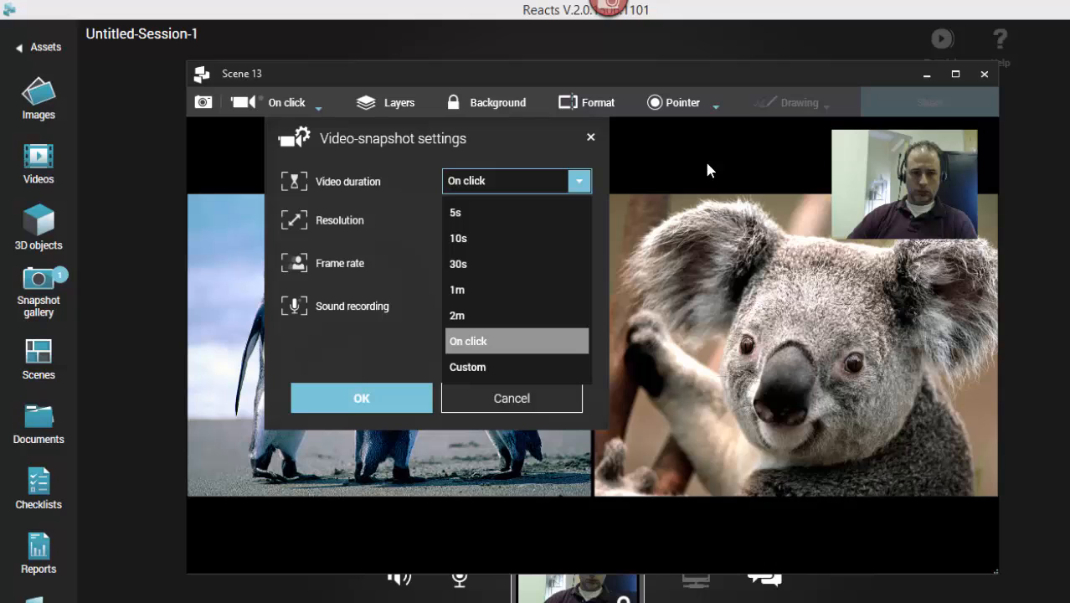
pyautogui.click(473, 213)
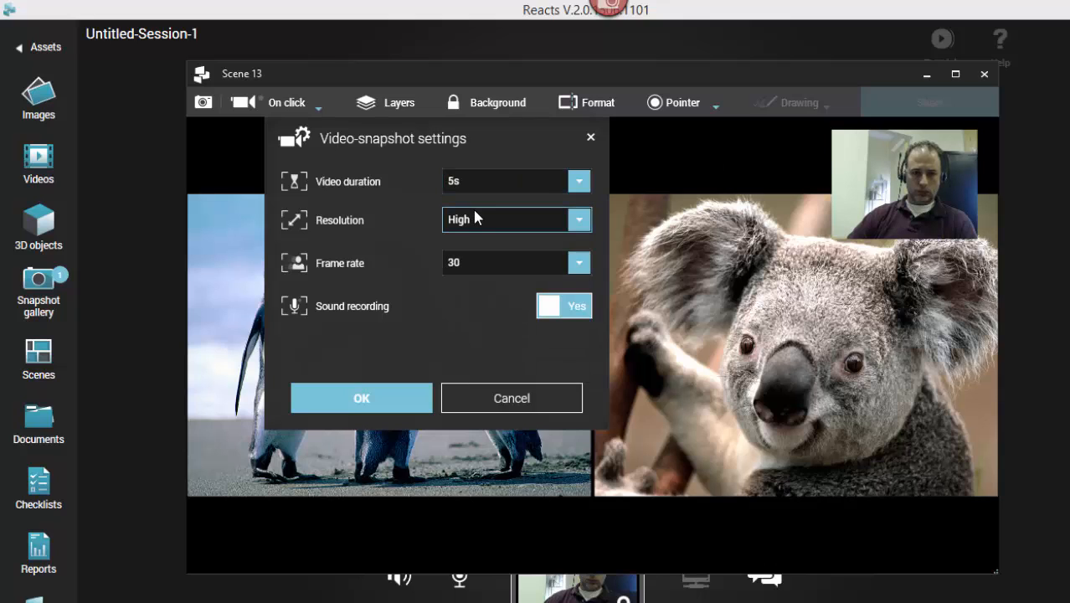
pyautogui.click(360, 399)
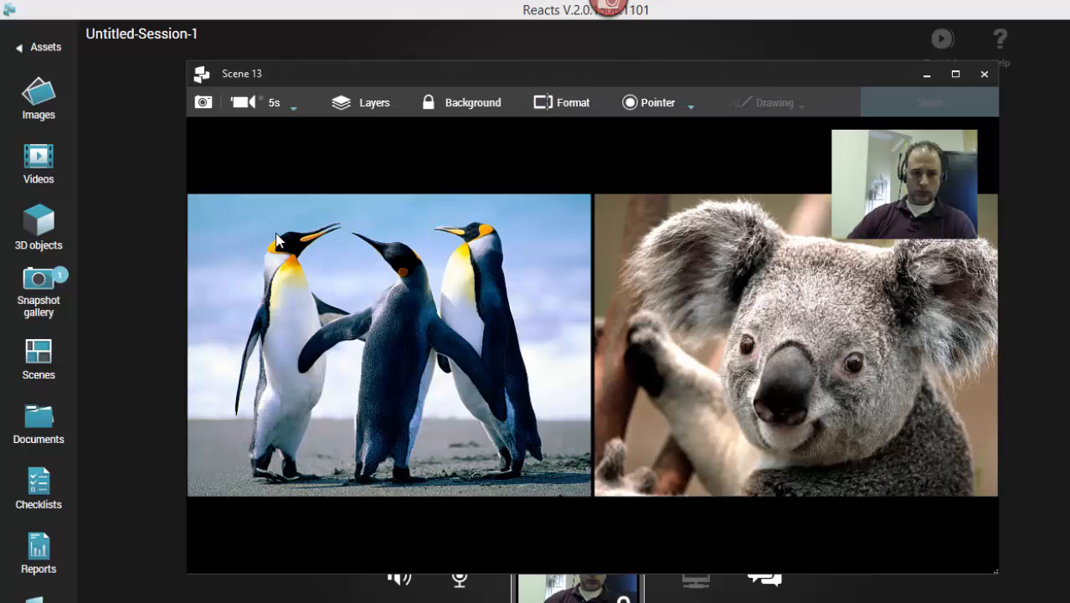
pyautogui.click(244, 104)
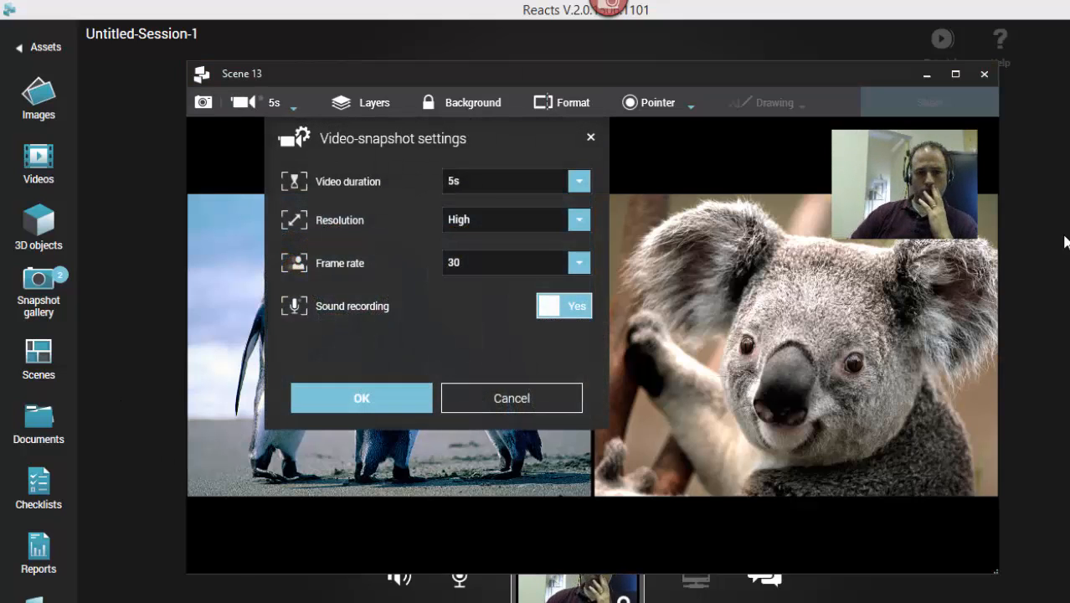
# - Change the video duration of Scene 13 to On click, then start and manually stop a recording
pyautogui.click(579, 179)
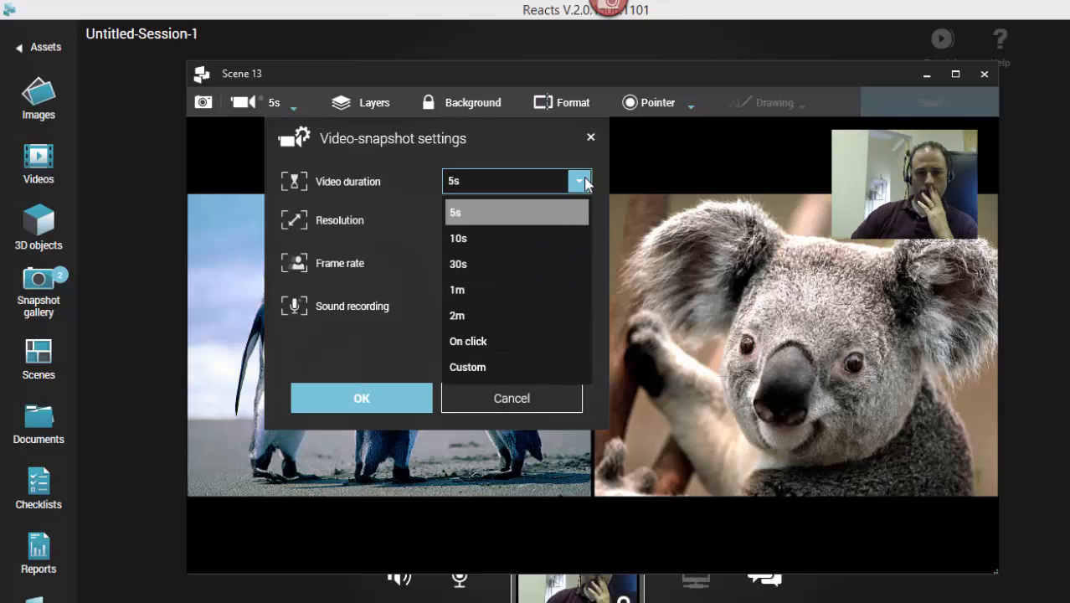
pyautogui.click(477, 340)
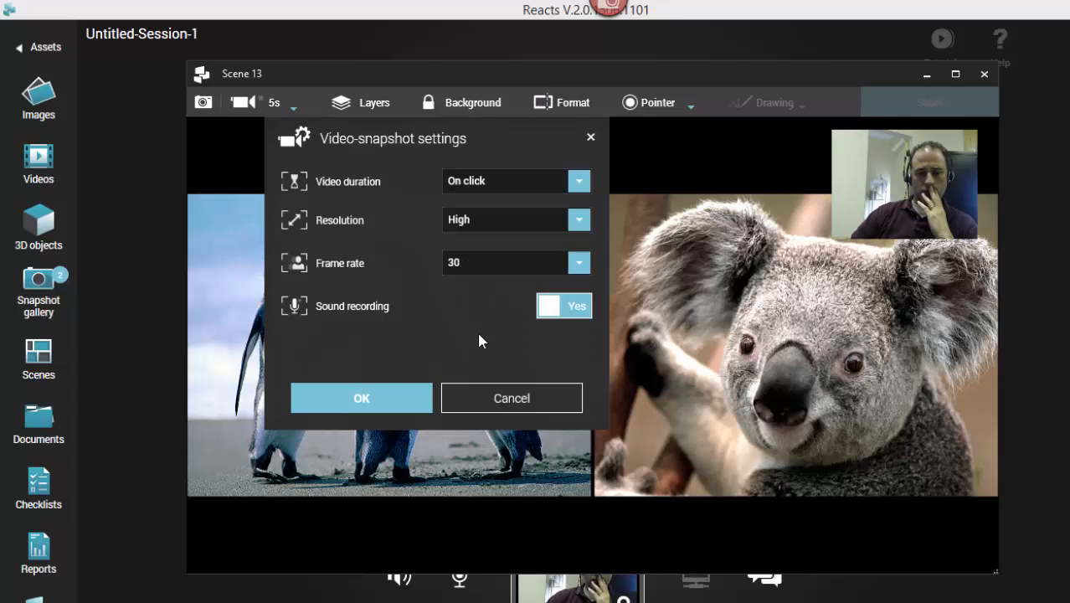
pyautogui.click(368, 399)
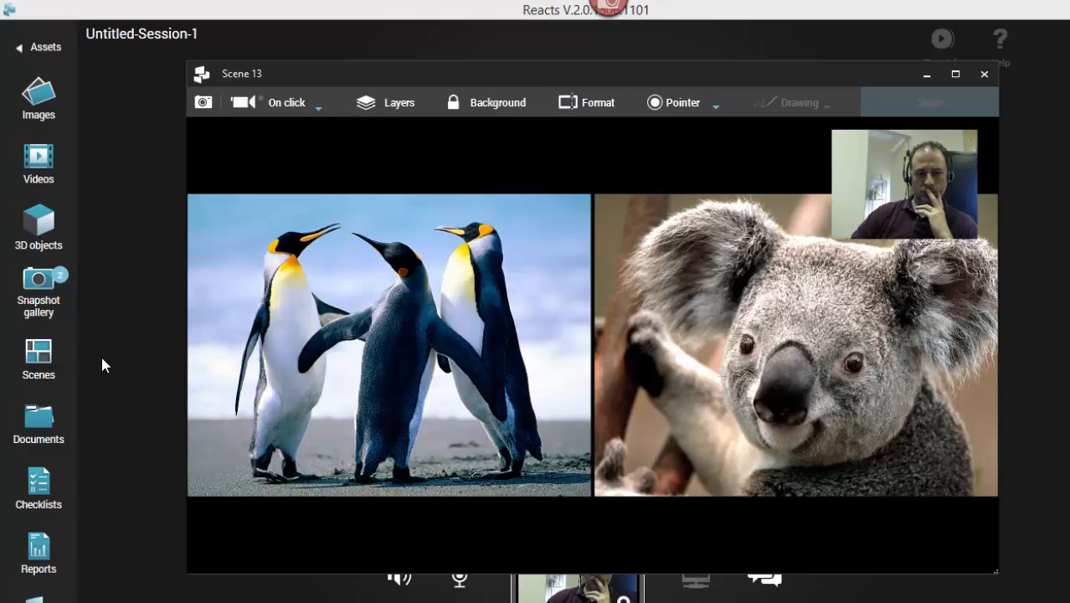
pyautogui.click(243, 103)
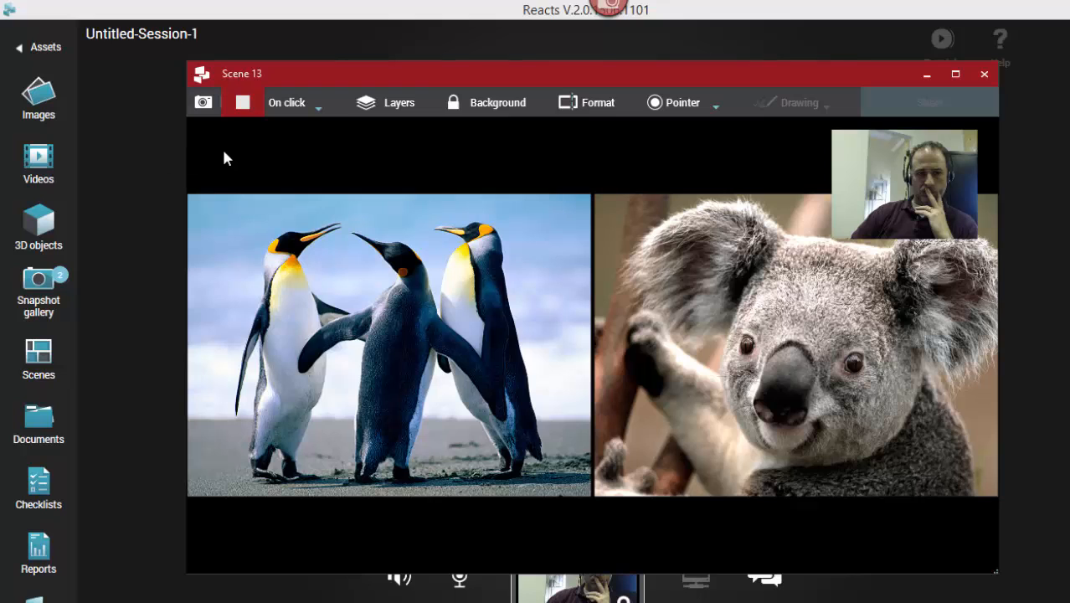
pyautogui.click(245, 107)
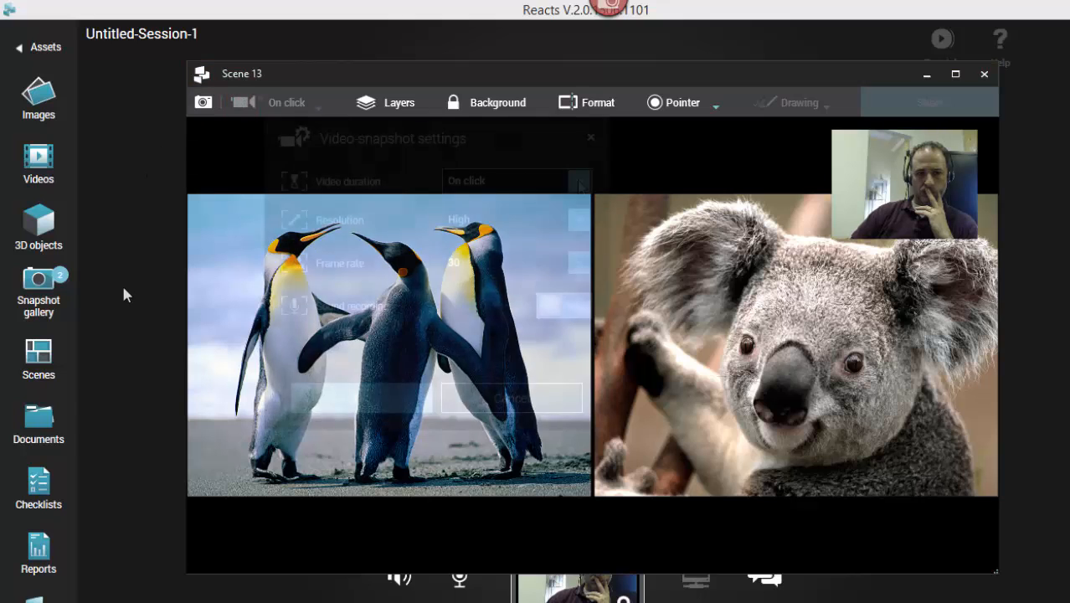
# - Set a custom video duration of 10 minutes 20 seconds for Scene 13 and start recording it
pyautogui.click(581, 181)
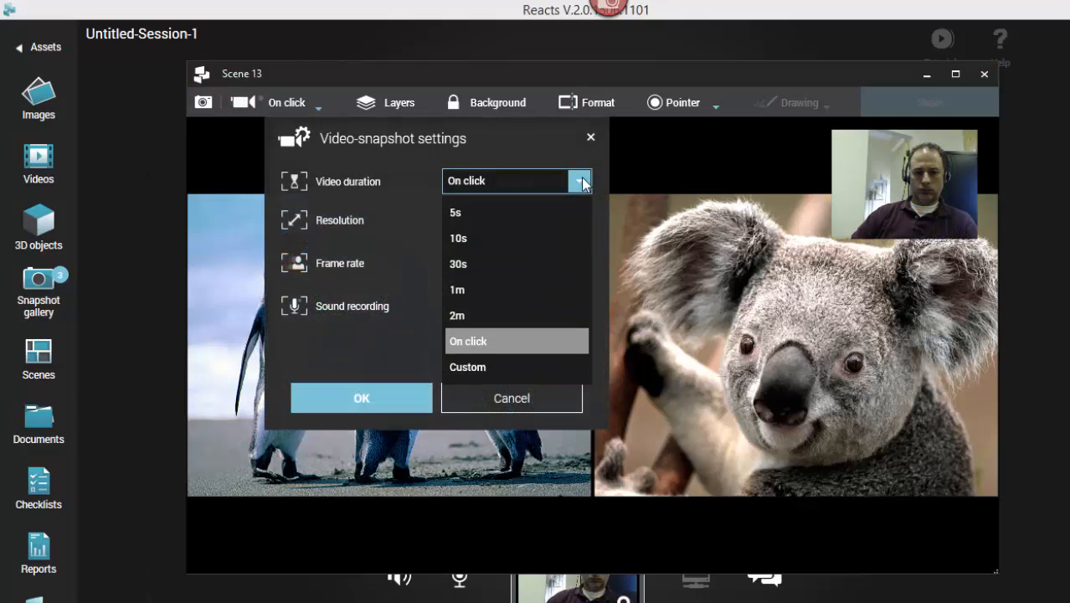
pyautogui.click(474, 366)
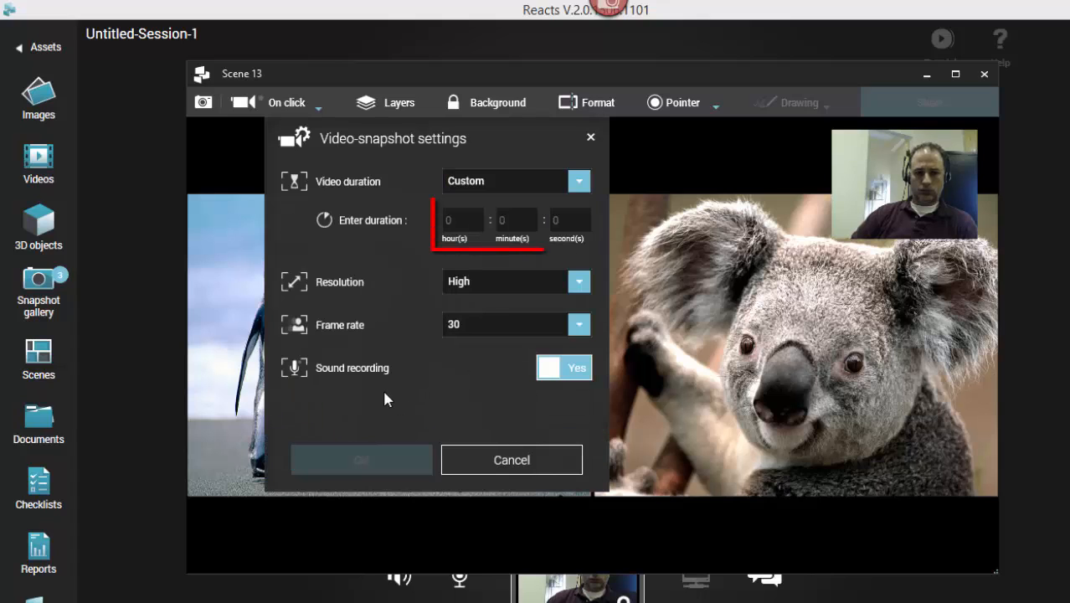
pyautogui.click(511, 219)
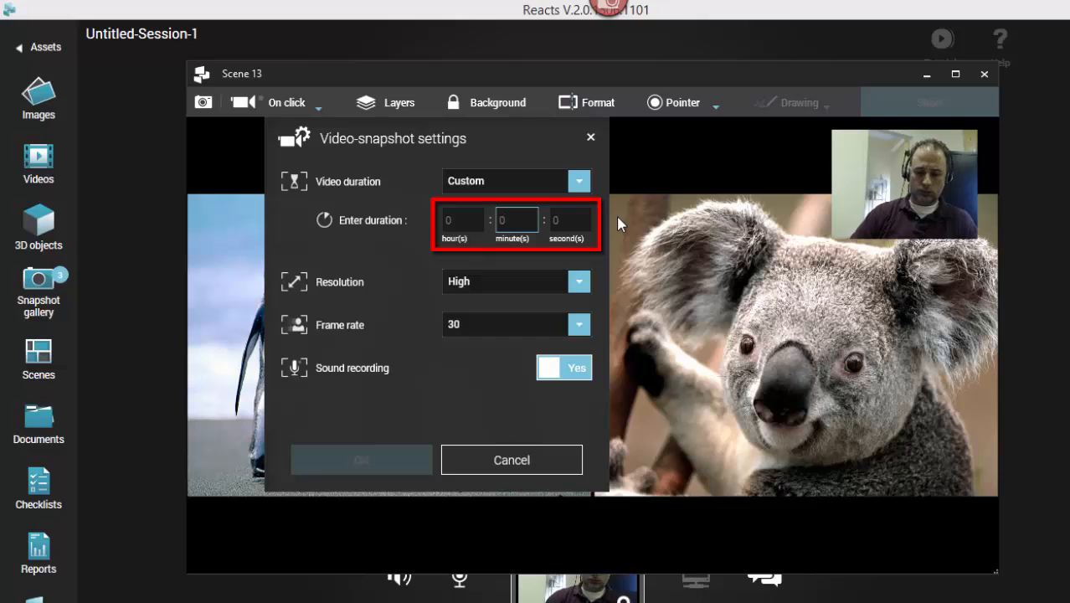
pyautogui.write('10')
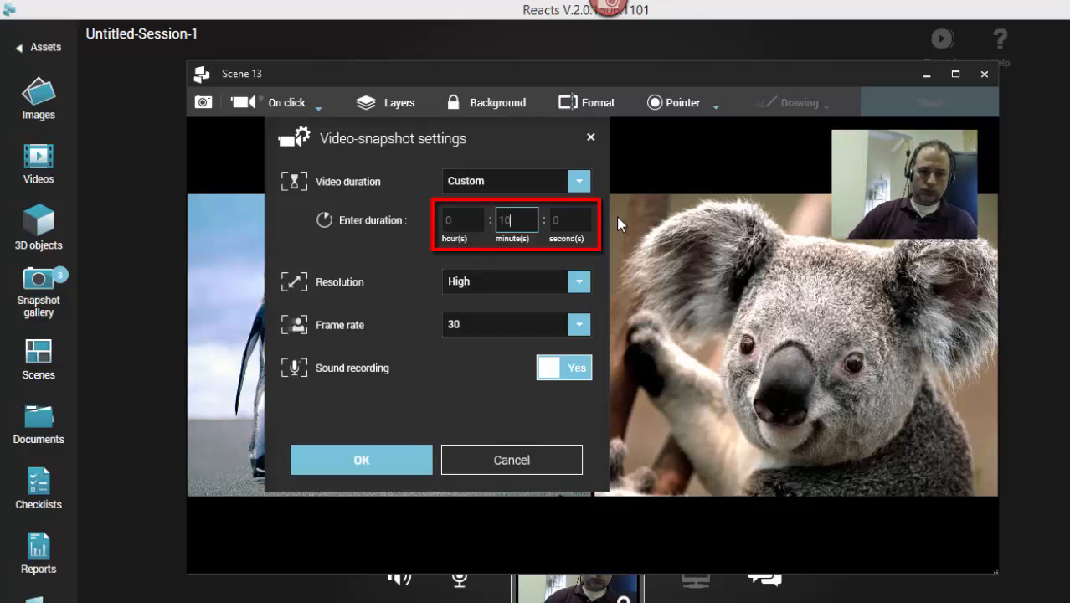
pyautogui.press('Tab')
pyautogui.write('20')
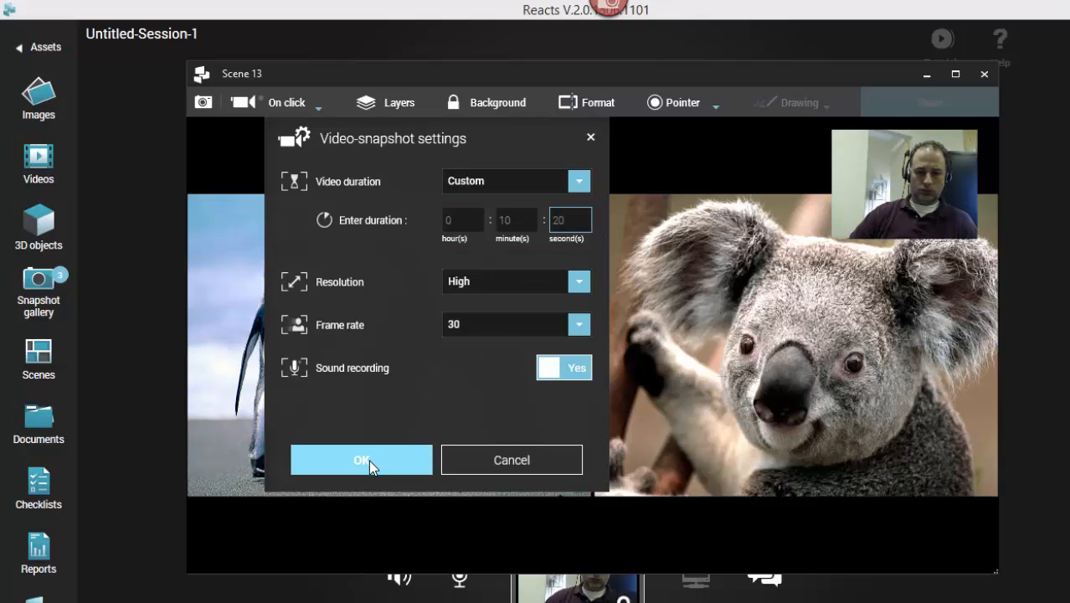
pyautogui.click(368, 459)
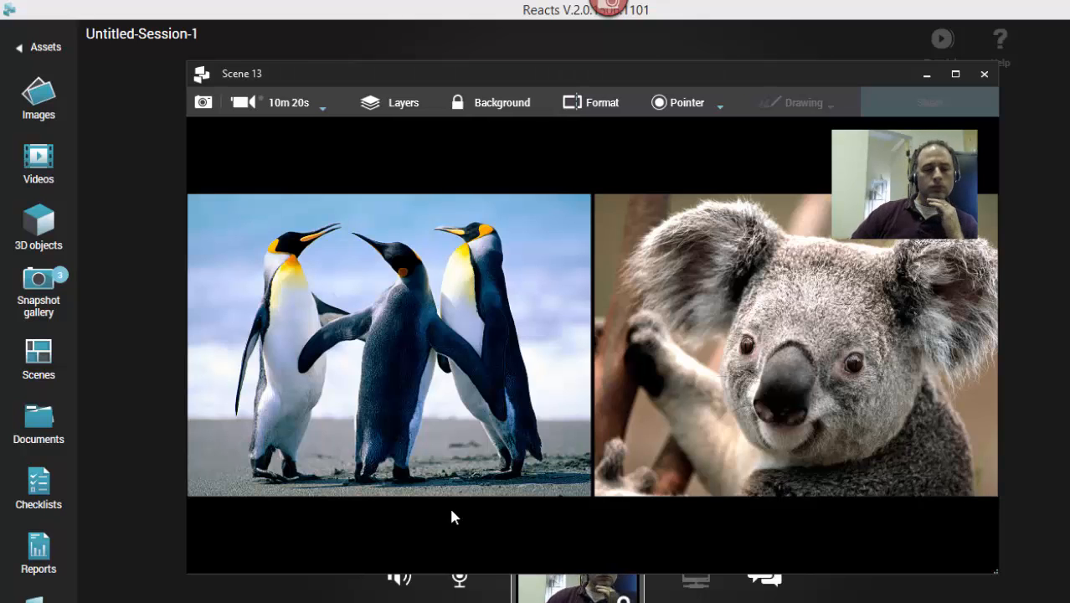
pyautogui.click(242, 102)
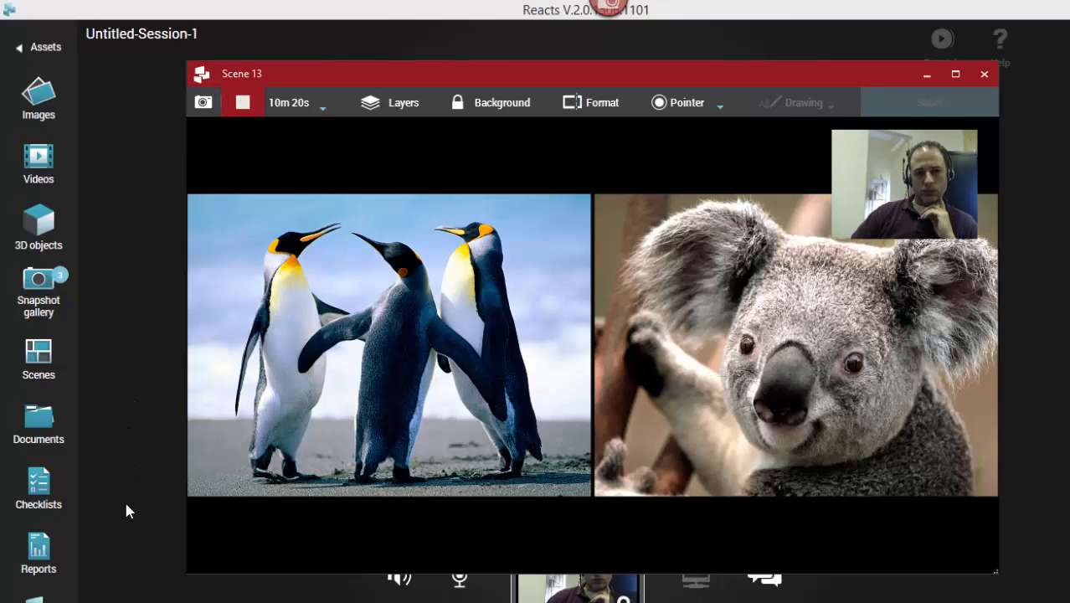
# - Stop the running recording of Scene 13
pyautogui.click(243, 104)
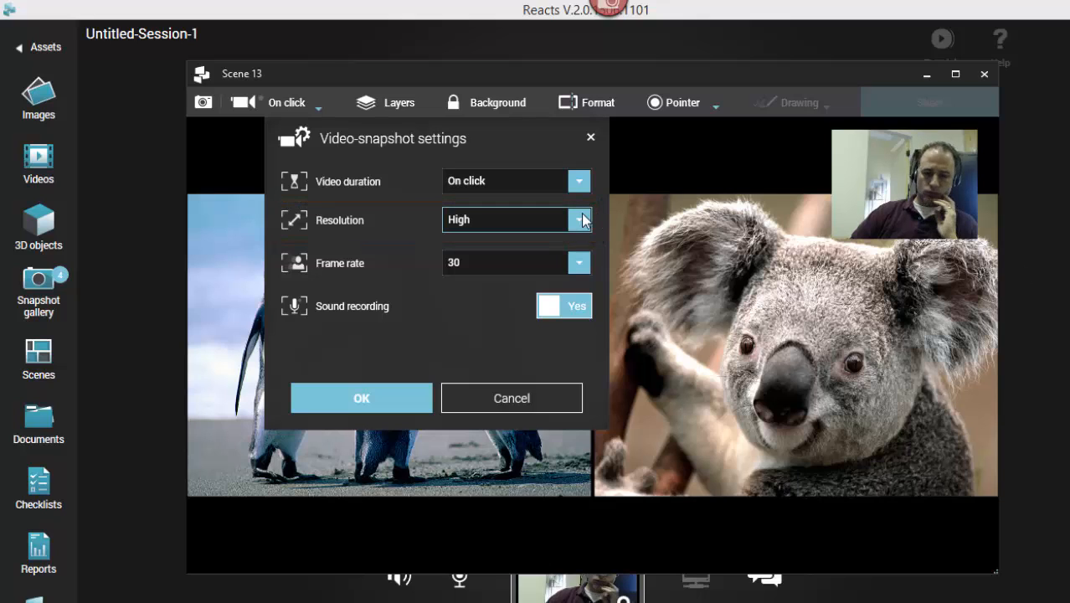
# - Review the resolution options in Scene 13's video-snapshot settings, choosing Medium and finally setting the resolution to Low
pyautogui.click(579, 219)
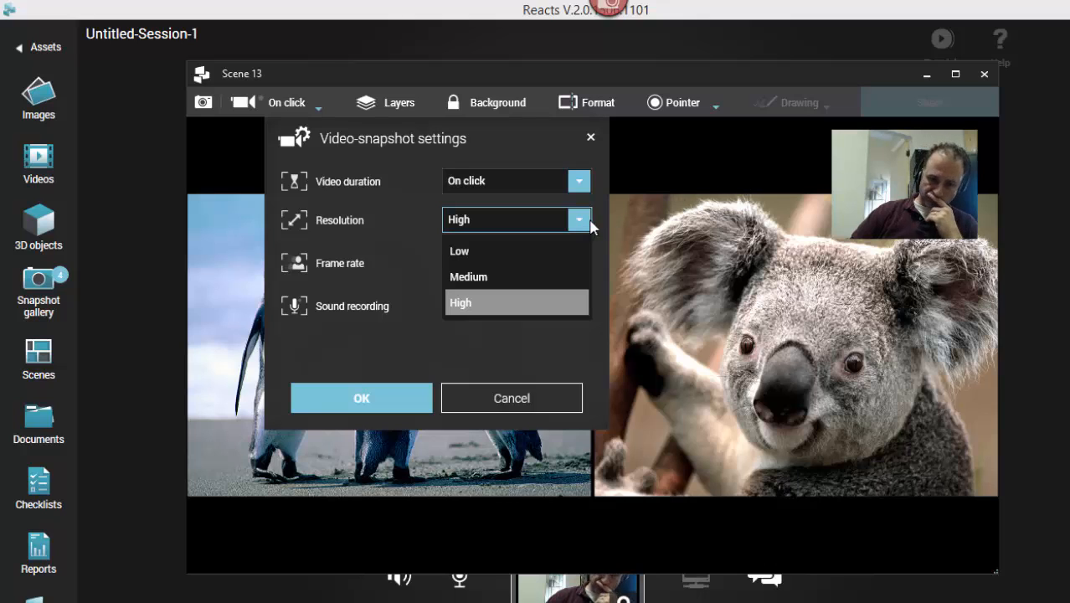
pyautogui.click(699, 199)
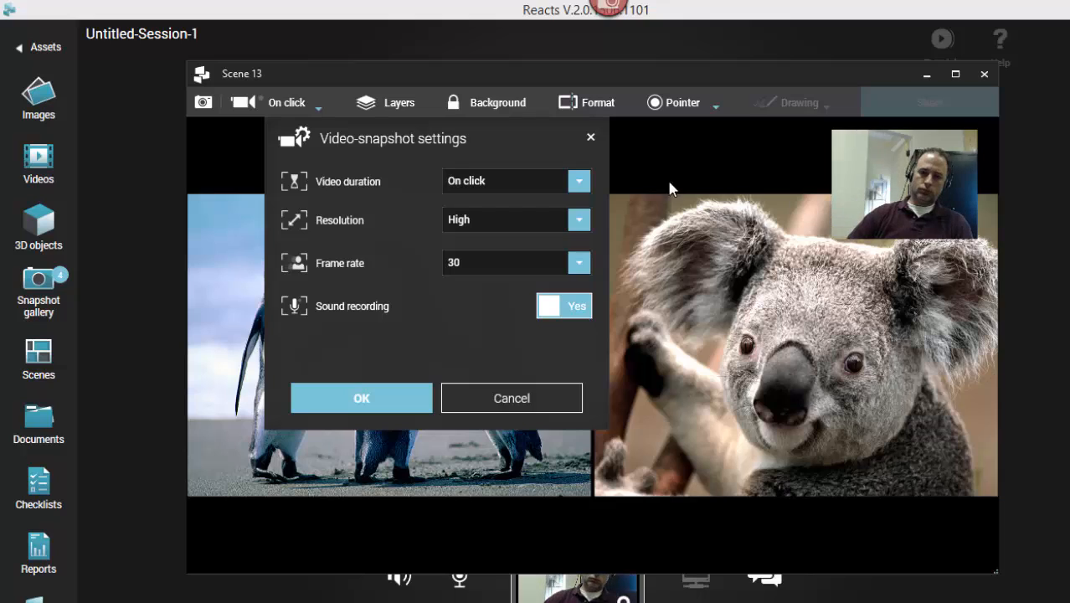
pyautogui.click(579, 219)
pyautogui.click(470, 273)
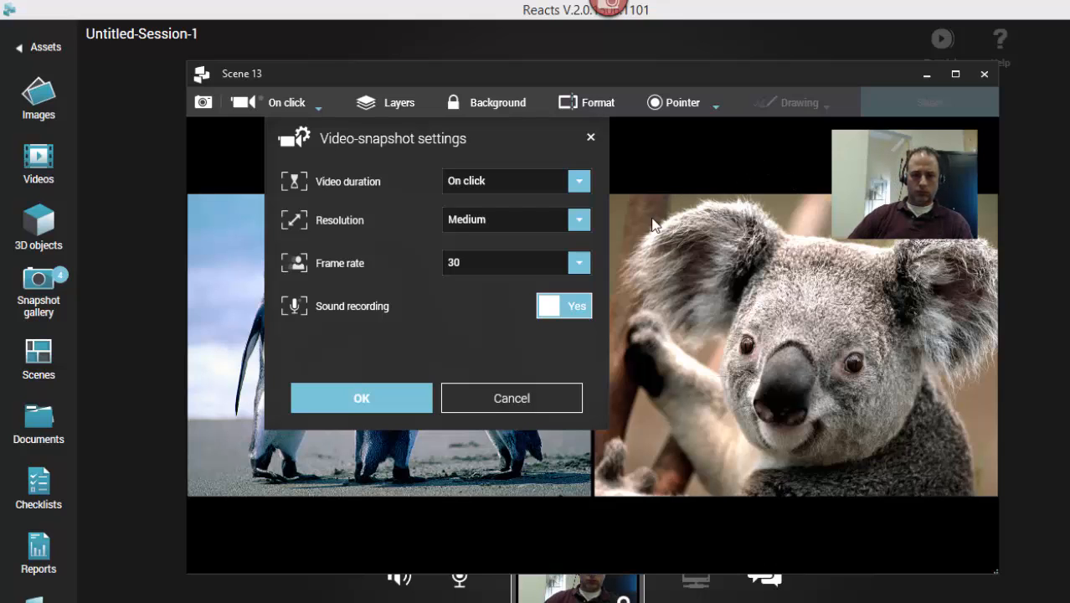
pyautogui.click(578, 219)
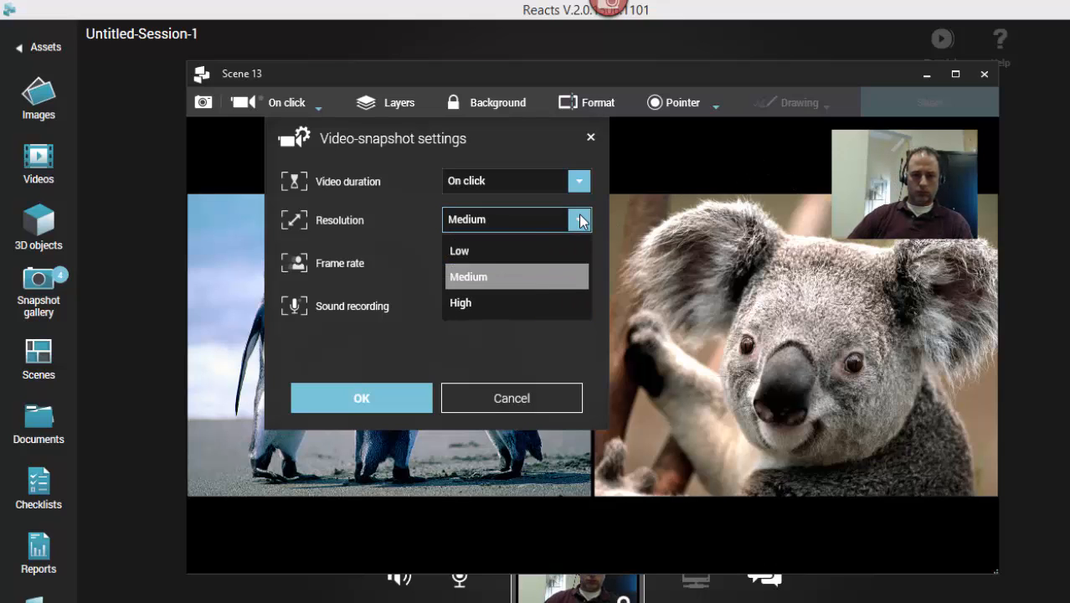
pyautogui.click(467, 251)
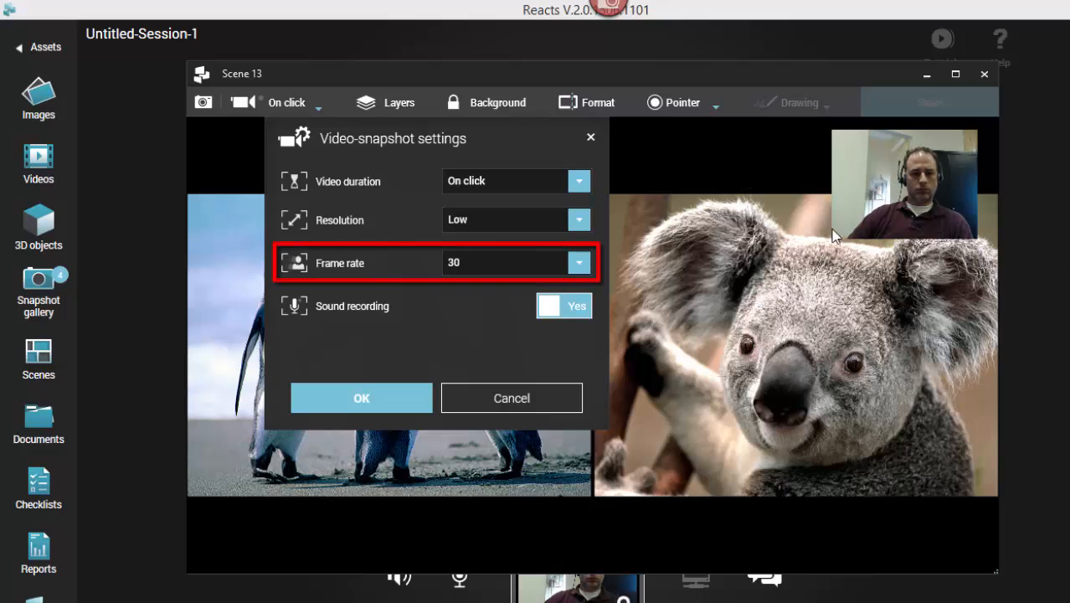
# - Review the available frame rate options in Scene 13's video-snapshot settings
pyautogui.click(577, 263)
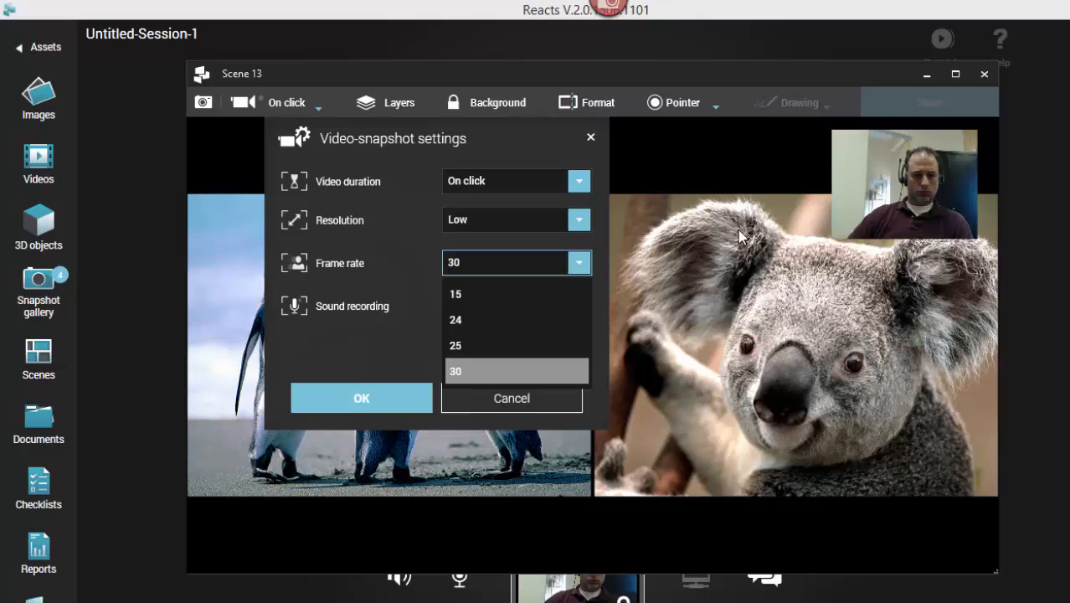
pyautogui.click(590, 261)
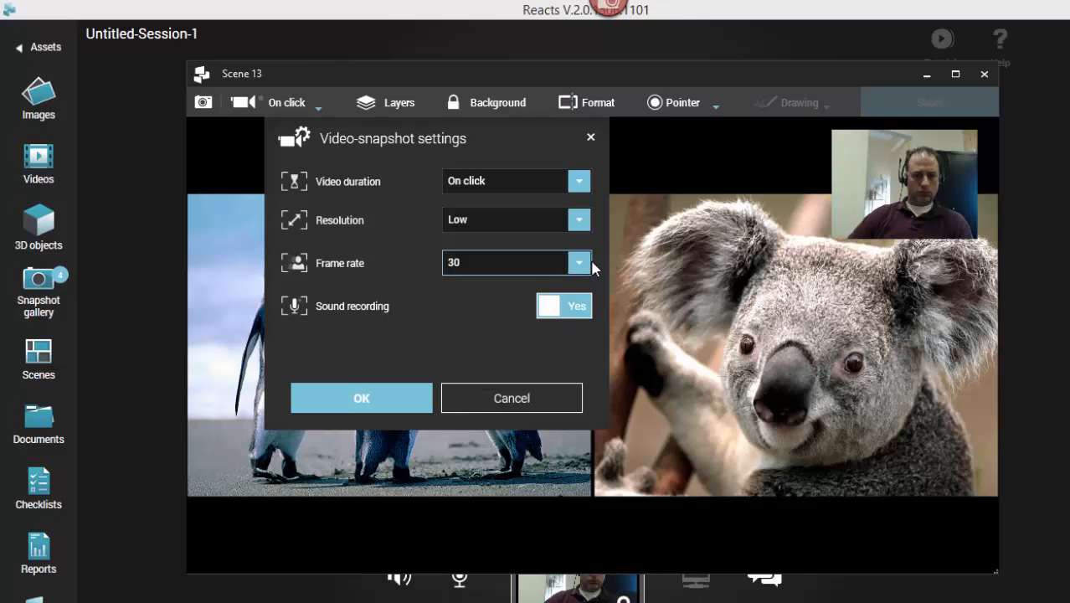